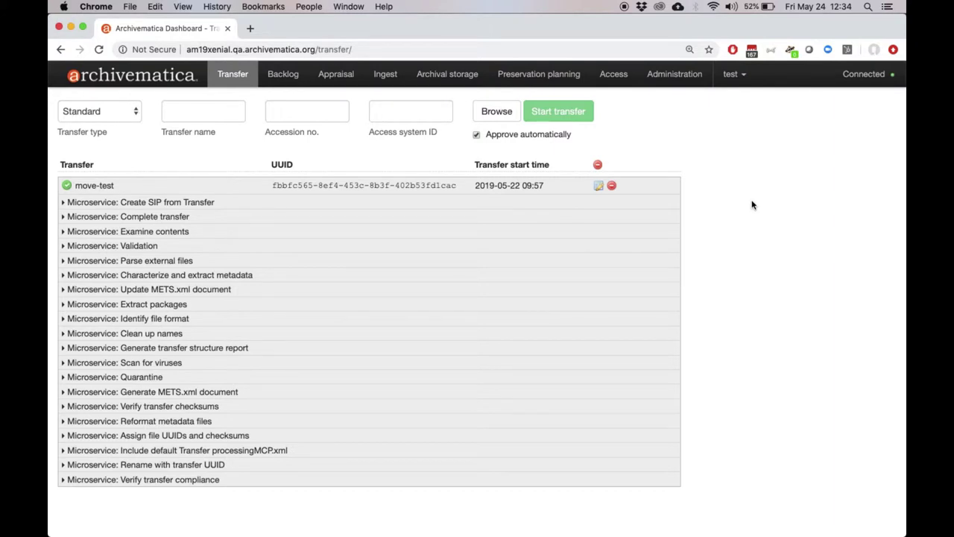
# Step: Show the archival storage AIP list and select the move-test AIP's UUID
pyautogui.click(472, 84)
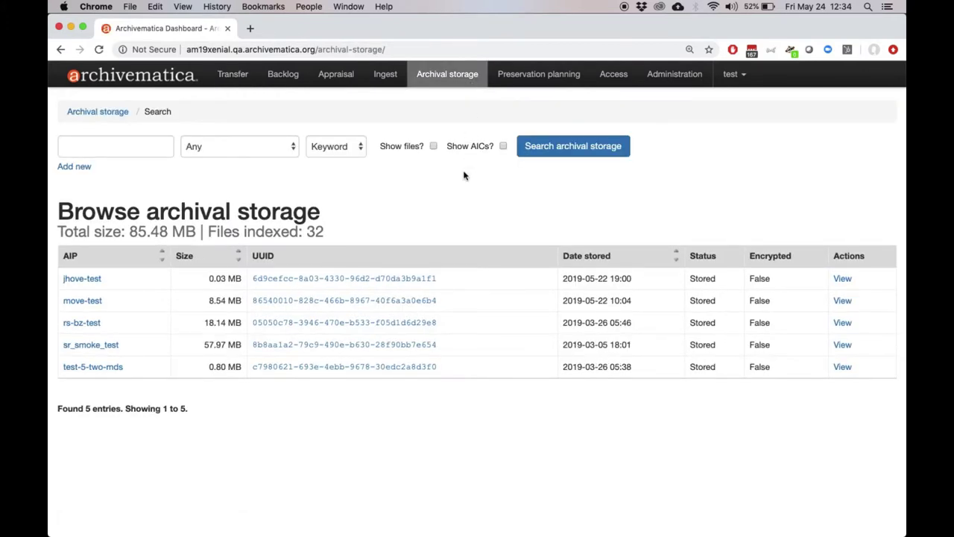
pyautogui.moveTo(119, 303); pyautogui.dragTo(82, 302)
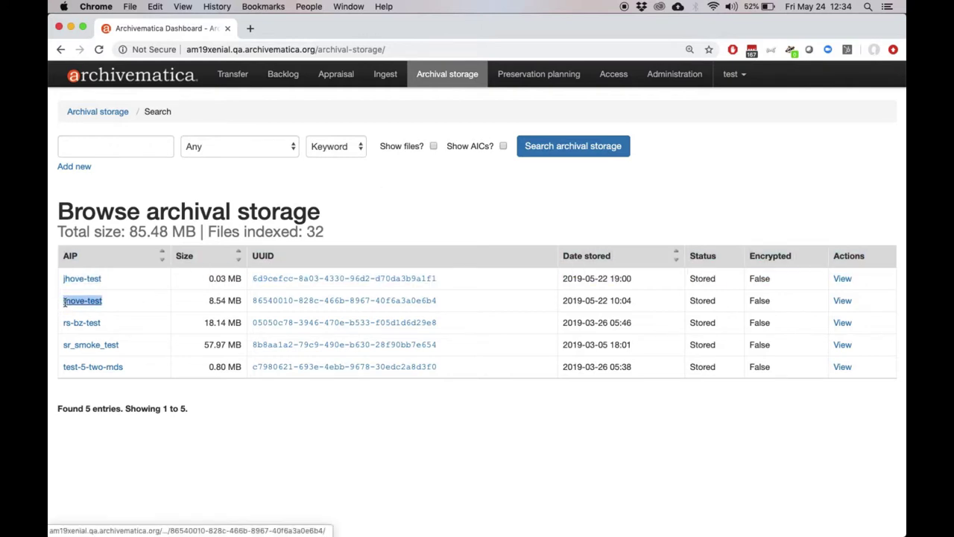
pyautogui.click(141, 308)
pyautogui.moveTo(440, 300); pyautogui.dragTo(251, 301)
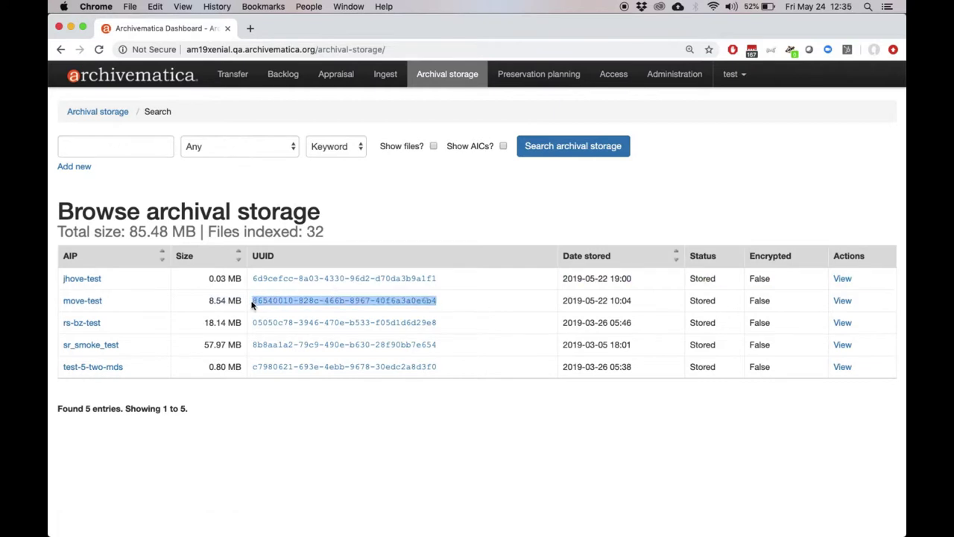
pyautogui.click(482, 318)
pyautogui.moveTo(439, 301); pyautogui.dragTo(252, 305)
pyautogui.click(519, 334)
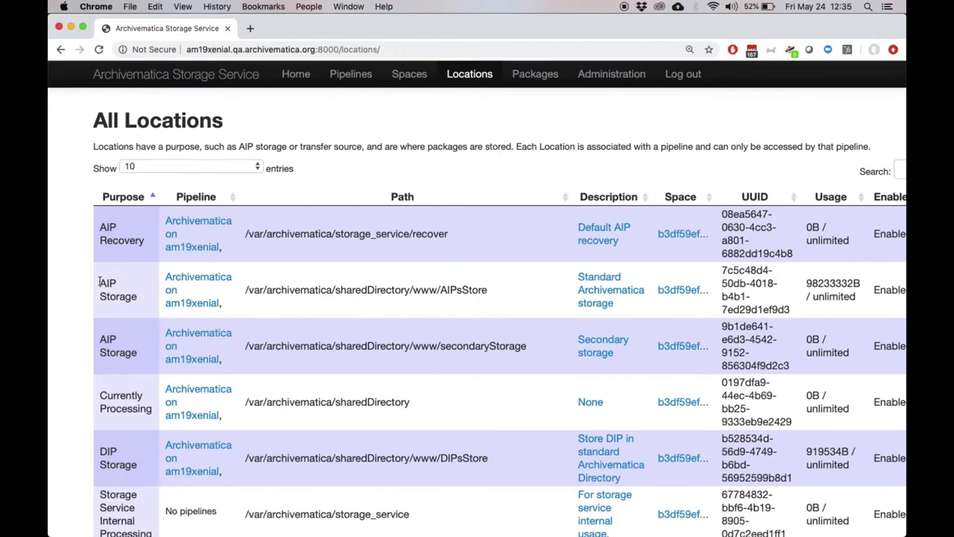
pyautogui.moveTo(98, 277); pyautogui.dragTo(151, 358)
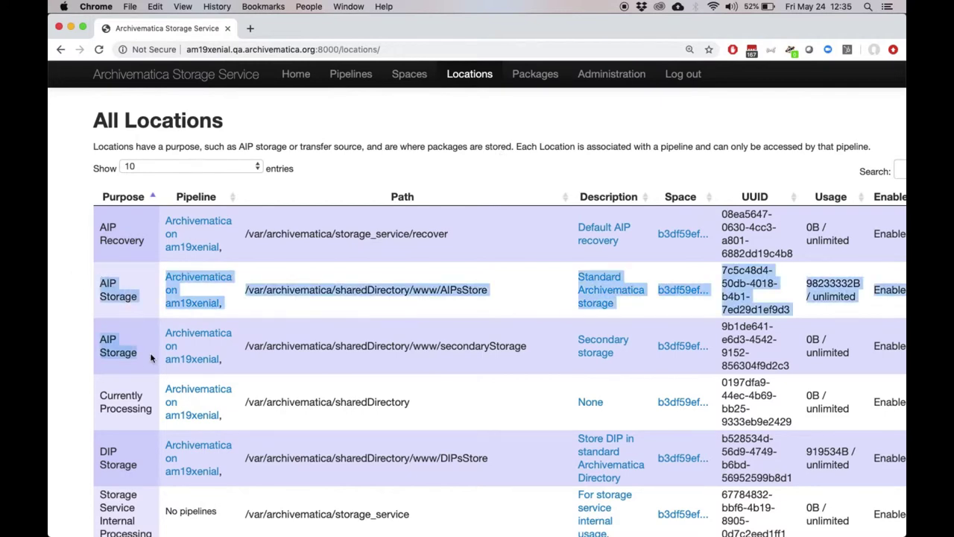
pyautogui.click(151, 358)
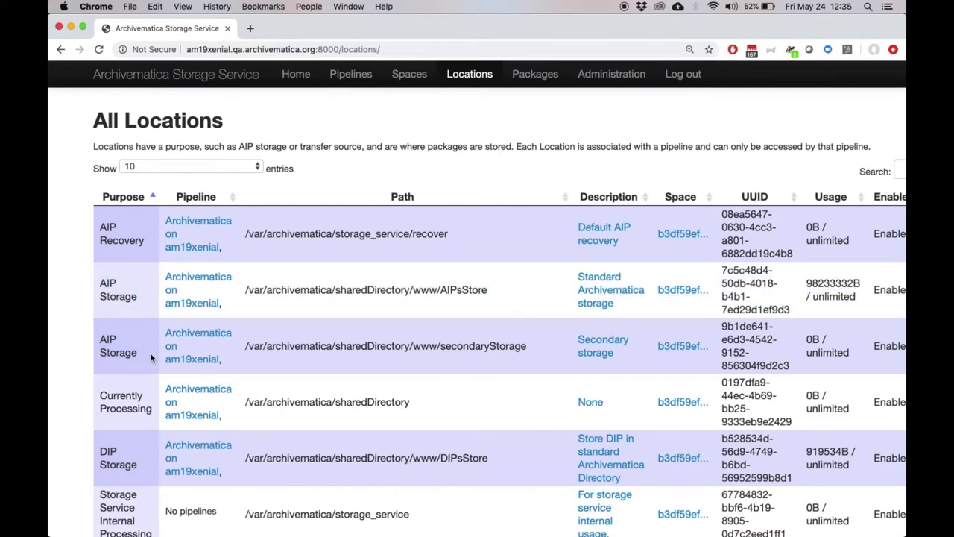
pyautogui.click(607, 294)
pyautogui.scroll(-10, 435, 319)
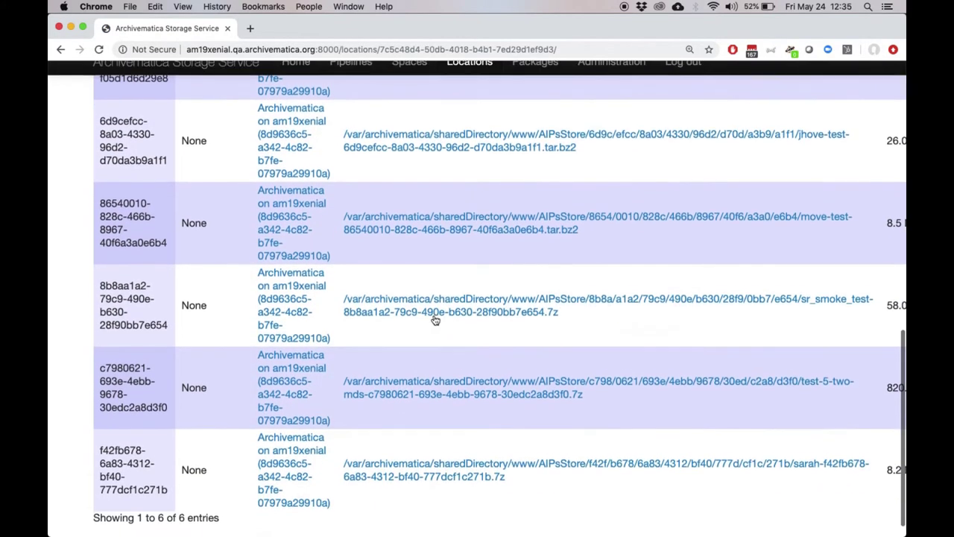
pyautogui.scroll(2, 434, 319)
pyautogui.scroll(-2, 435, 319)
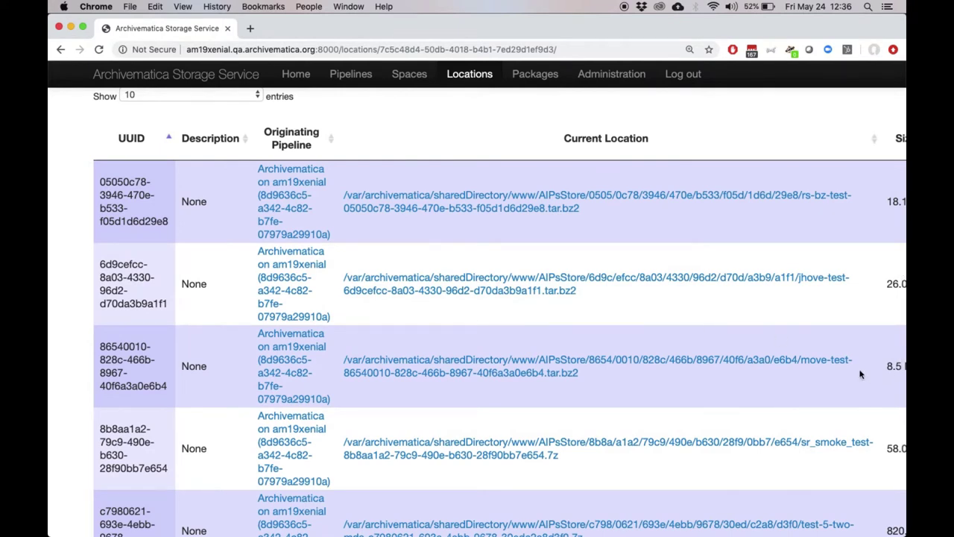
pyautogui.moveTo(859, 369); pyautogui.dragTo(803, 364)
pyautogui.click(840, 391)
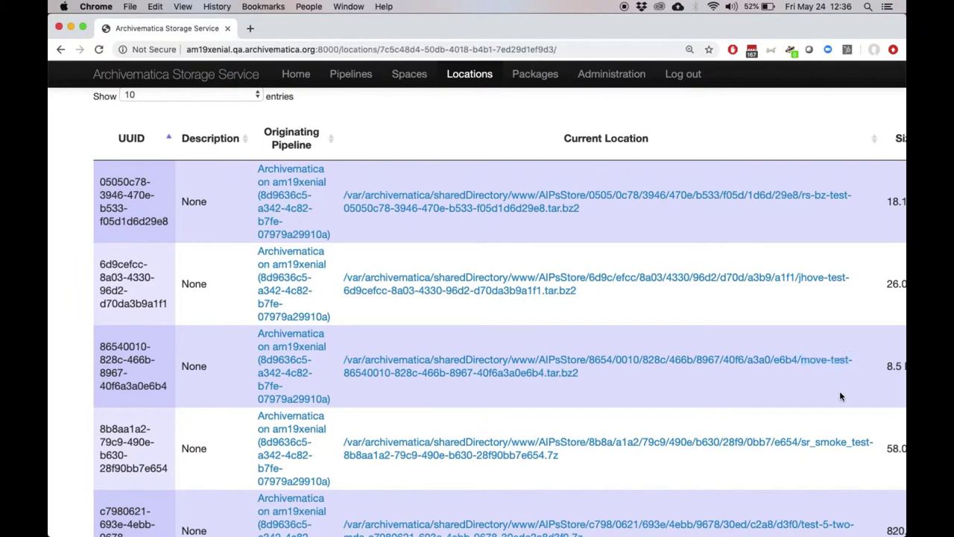
pyautogui.click(62, 49)
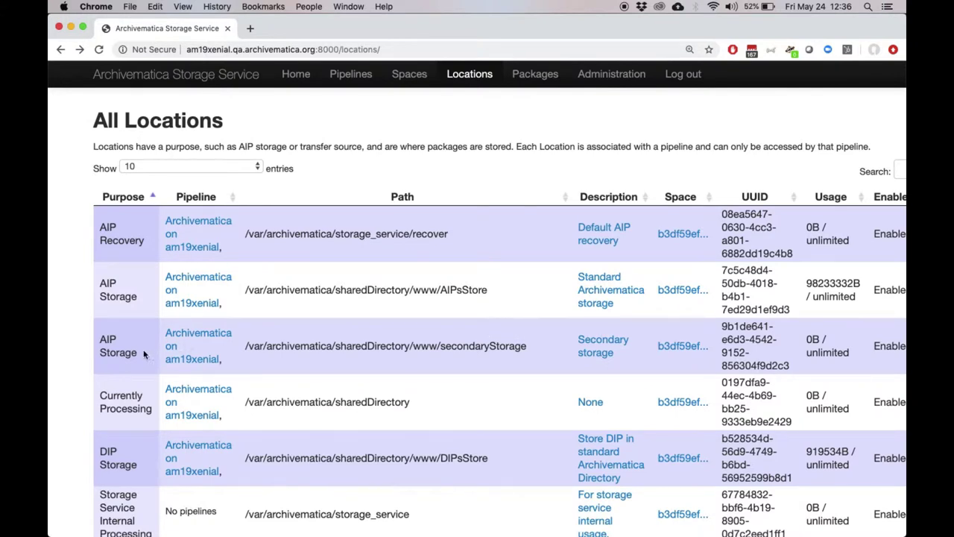
pyautogui.moveTo(136, 355); pyautogui.dragTo(100, 339)
pyautogui.moveTo(560, 344); pyautogui.dragTo(442, 348)
pyautogui.click(597, 353)
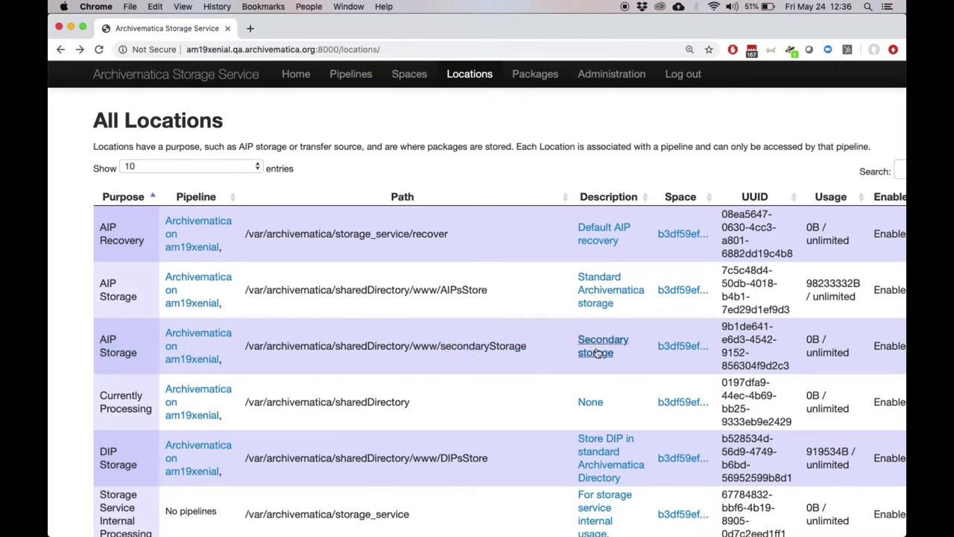
pyautogui.click(596, 353)
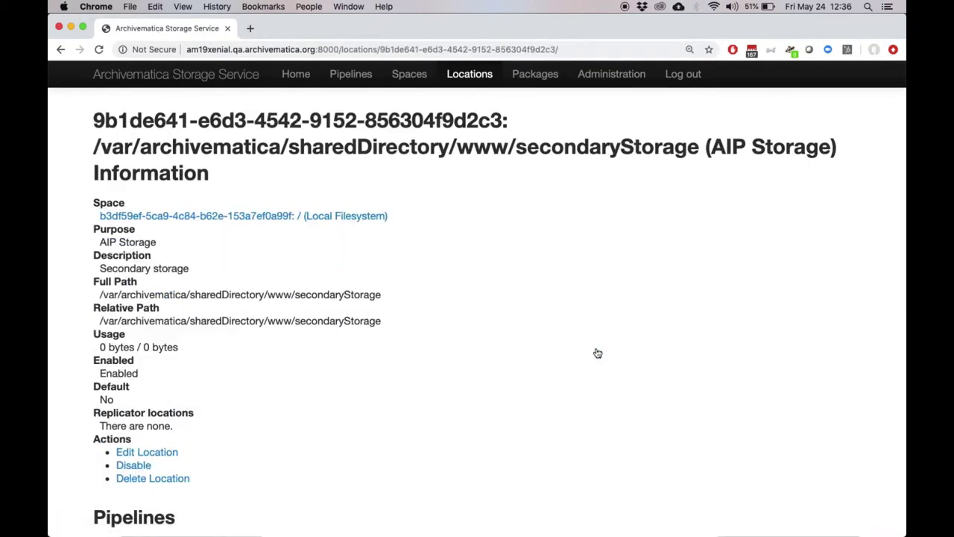
pyautogui.scroll(-5, 431, 343)
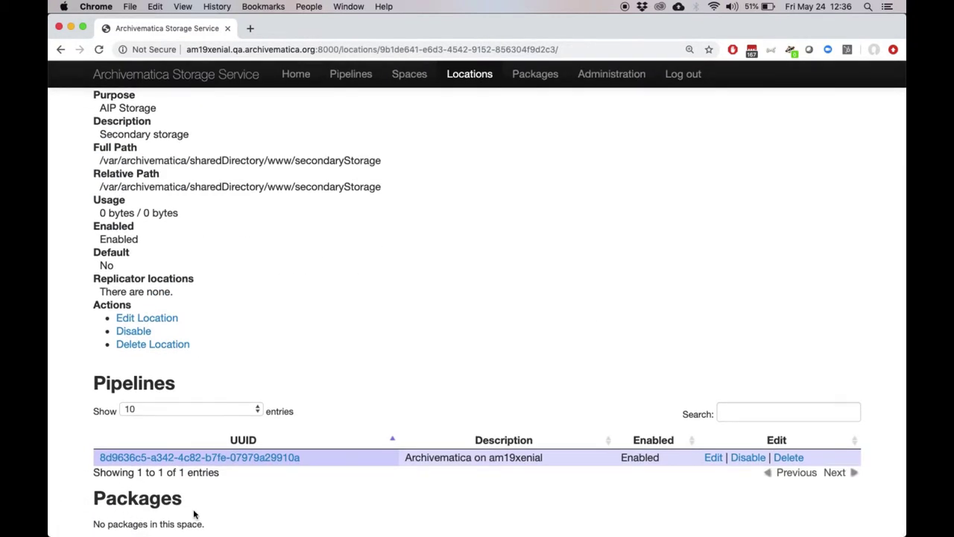
pyautogui.scroll(3, 375, 304)
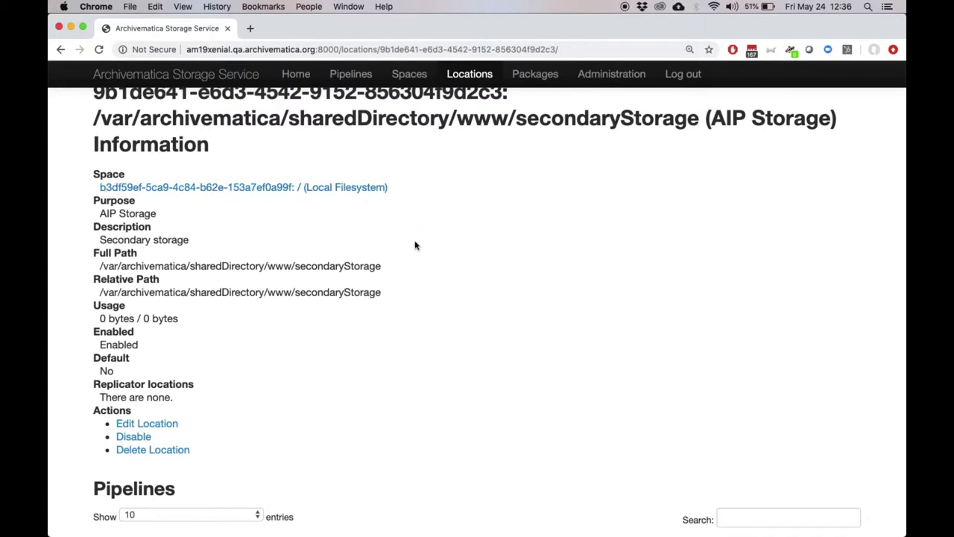
pyautogui.click(149, 73)
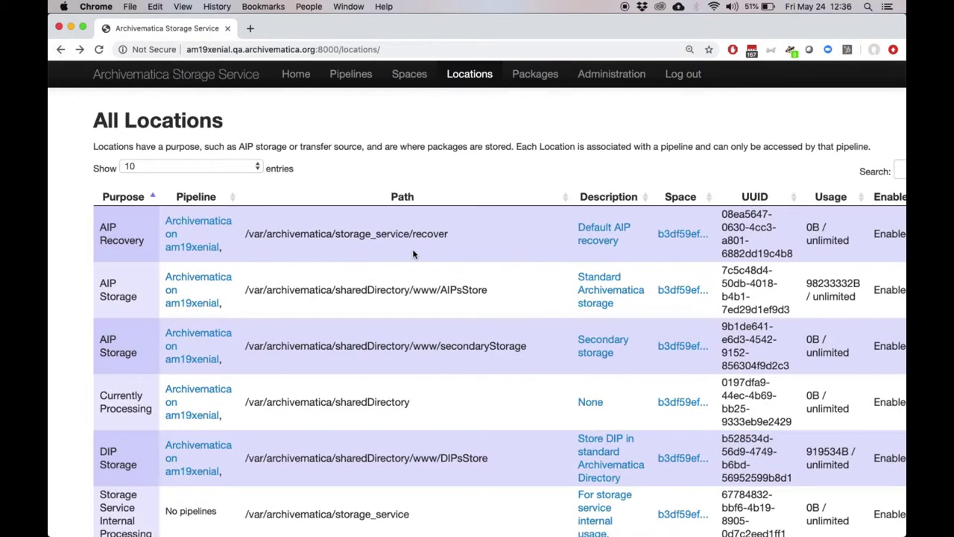
pyautogui.scroll(-3, 414, 343)
pyautogui.scroll(2, 445, 341)
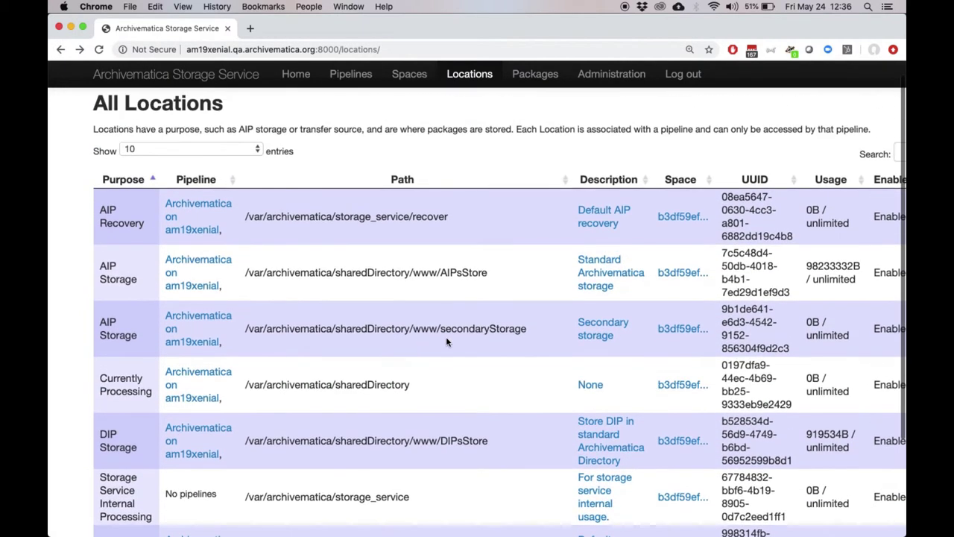
pyautogui.tripleClick(734, 329)
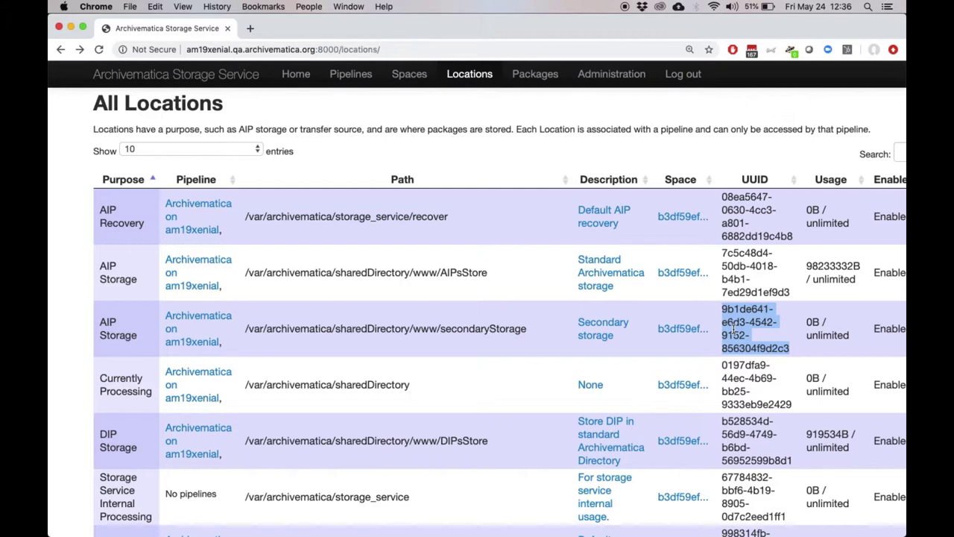
pyautogui.click(734, 332)
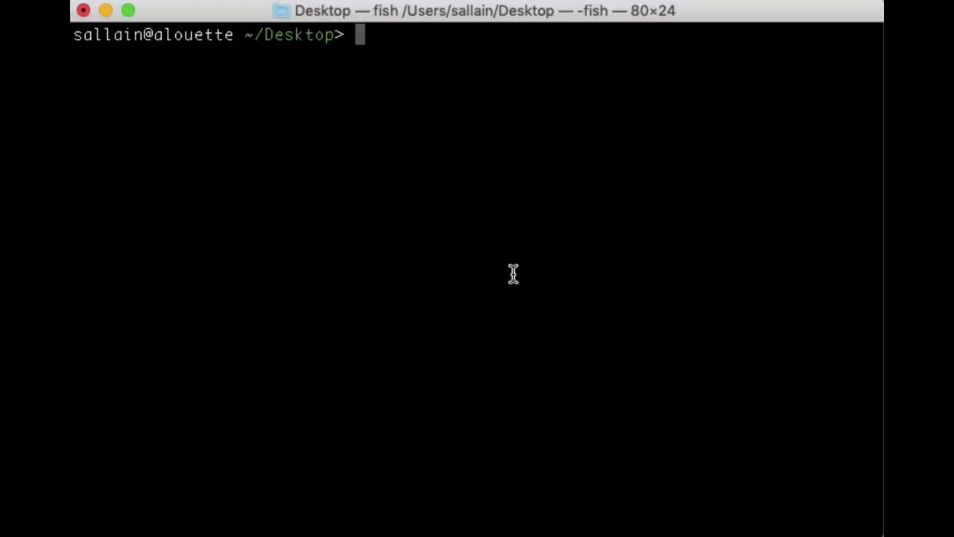
# Step: Replay the 'asciinema play move' recording that requests moving move-test's AIP to secondary storage
pyautogui.write('asciin')
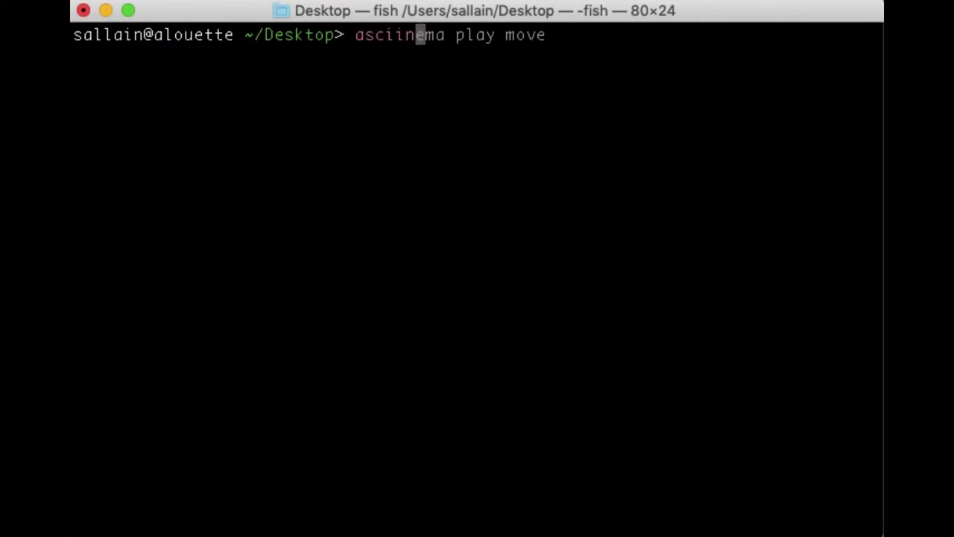
pyautogui.press('Right')
pyautogui.press('Return')
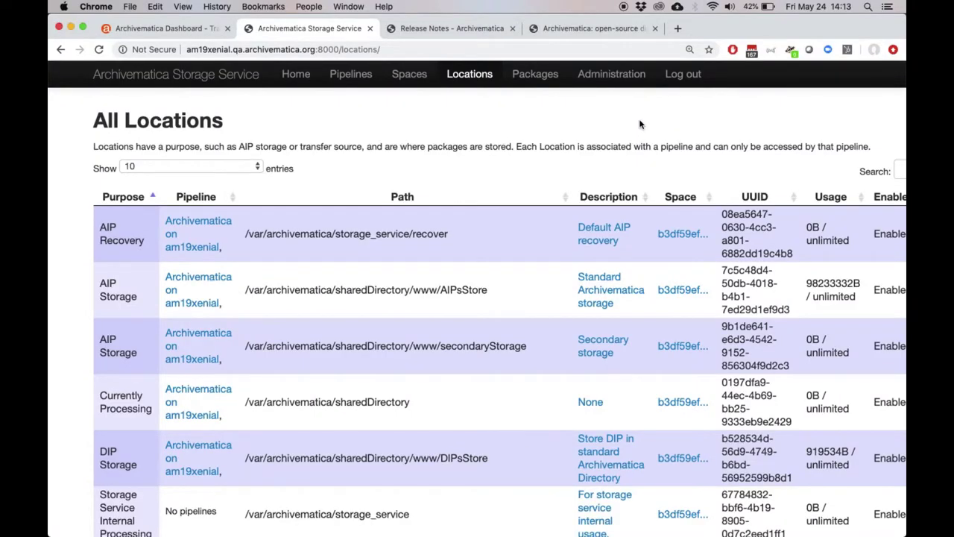
# Step: Inspect the Secondary storage location's packages, sorted by current location, to find move-test's new path
pyautogui.click(599, 347)
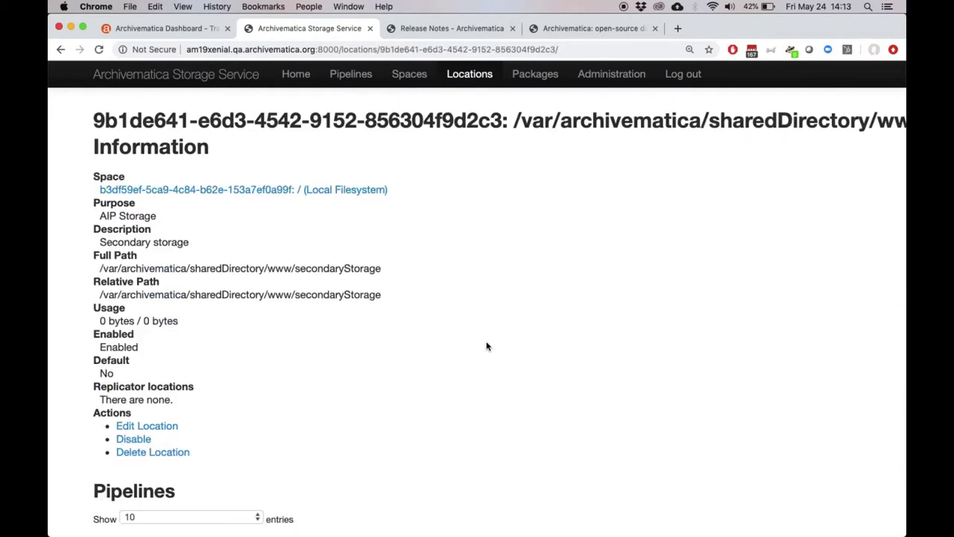
pyautogui.scroll(-5, 486, 348)
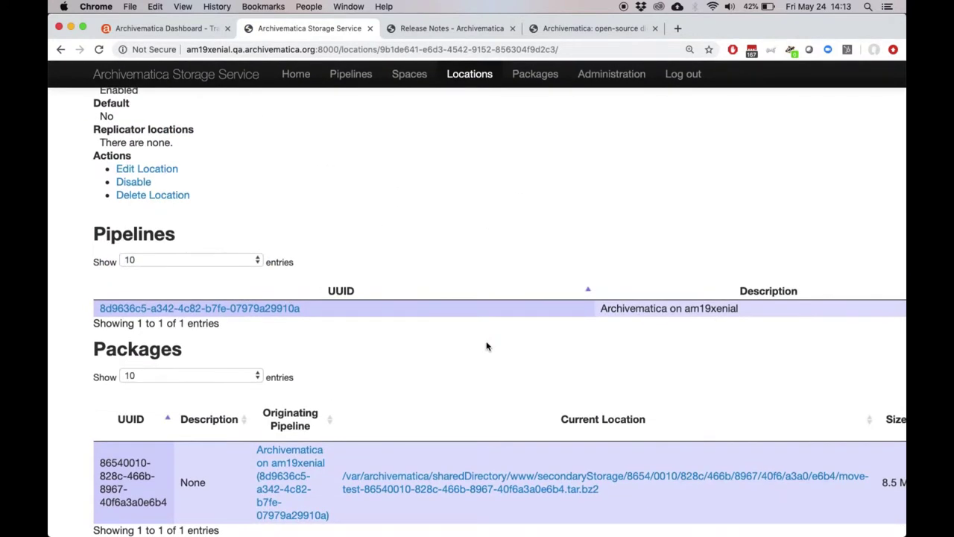
pyautogui.tripleClick(662, 501)
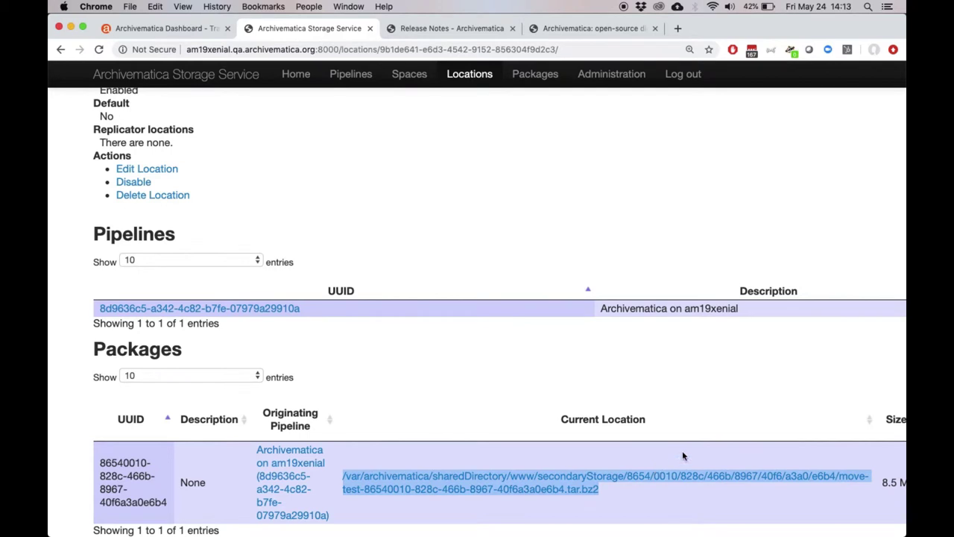
pyautogui.click(705, 412)
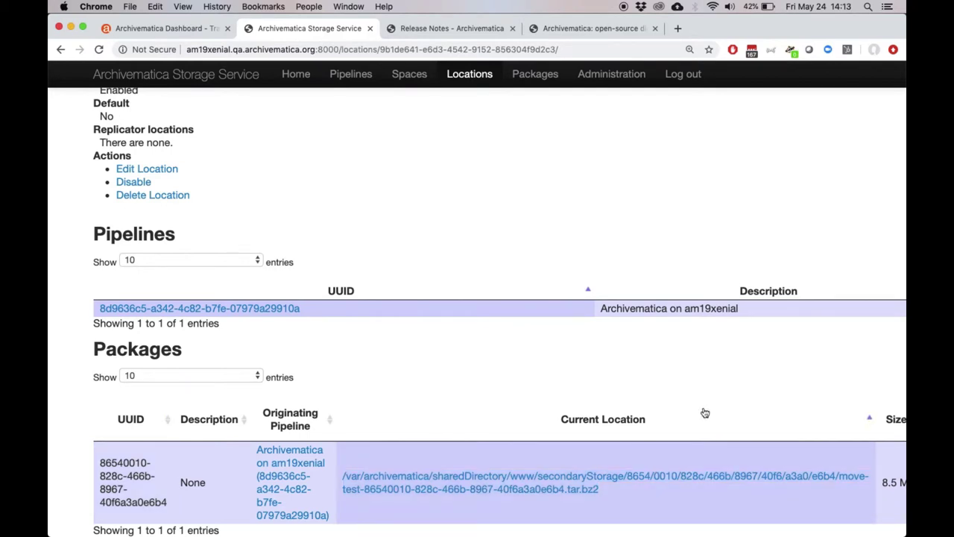
pyautogui.scroll(5, 651, 386)
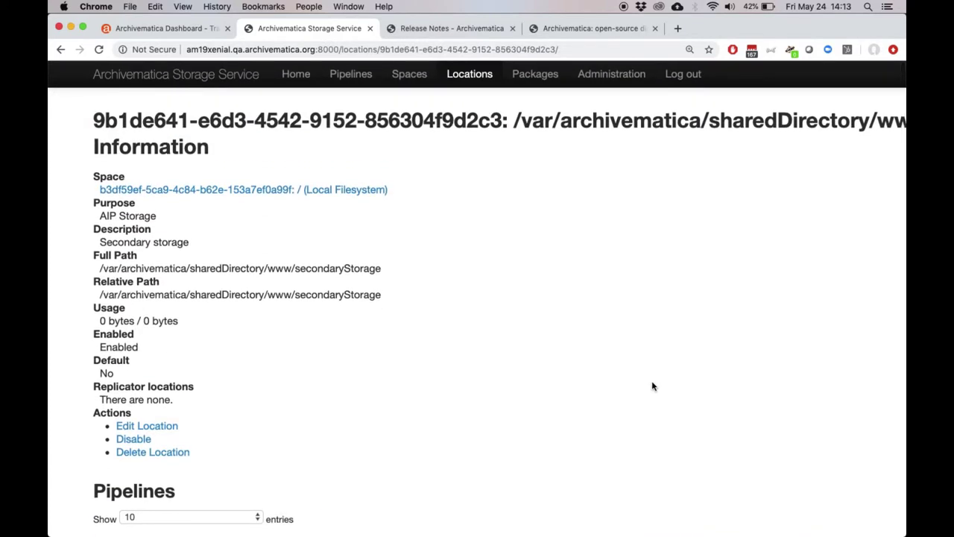
pyautogui.click(531, 83)
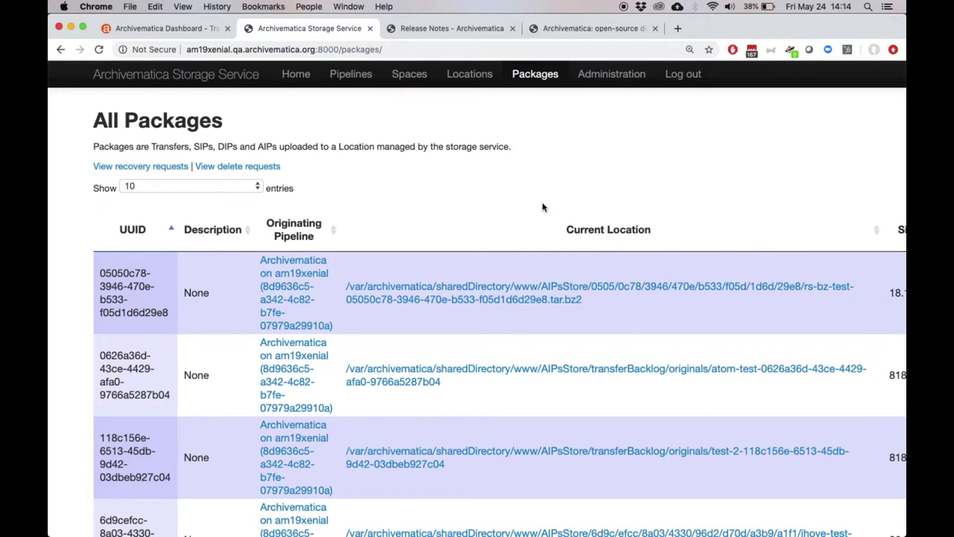
# Step: Review the All Packages table for move-test's moved AIP and deleted DIP, then return to the Dashboard
pyautogui.hscroll(8, 557, 201)
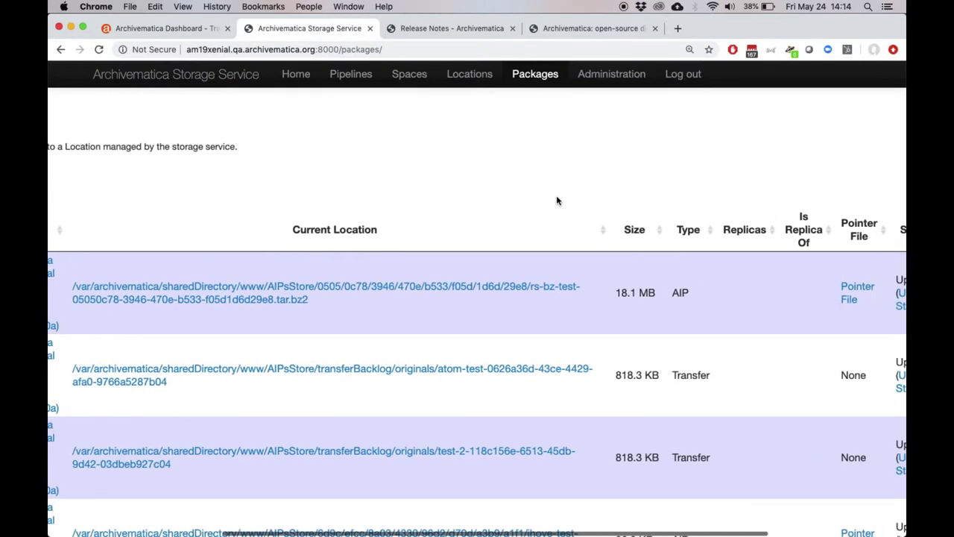
pyautogui.scroll(-9, 557, 201)
pyautogui.scroll(-6, 557, 200)
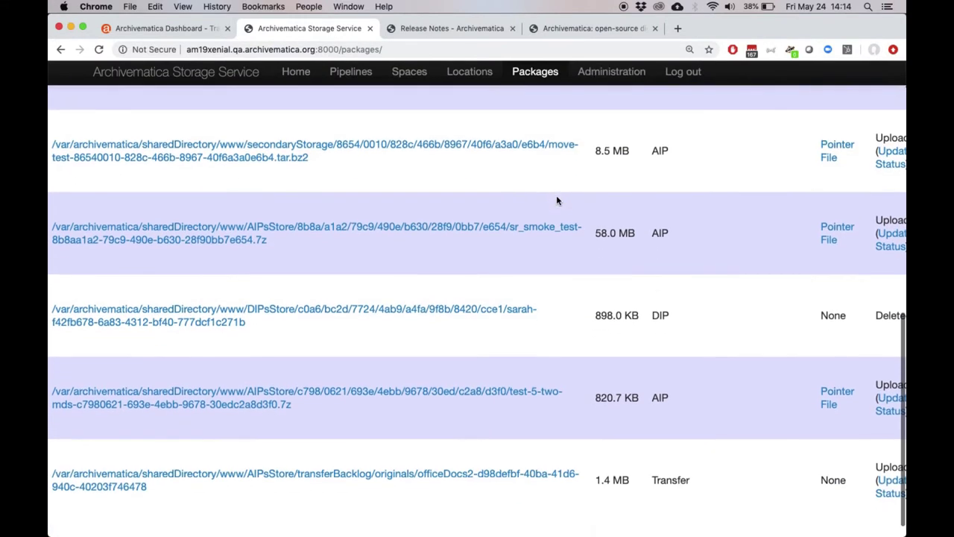
pyautogui.hscroll(2, 659, 319)
pyautogui.hscroll(2, 660, 319)
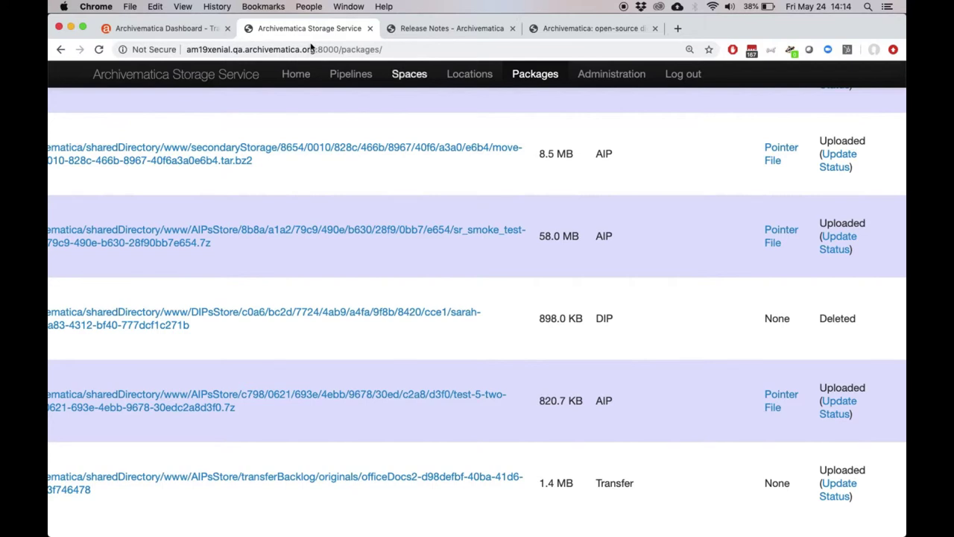
pyautogui.click(193, 28)
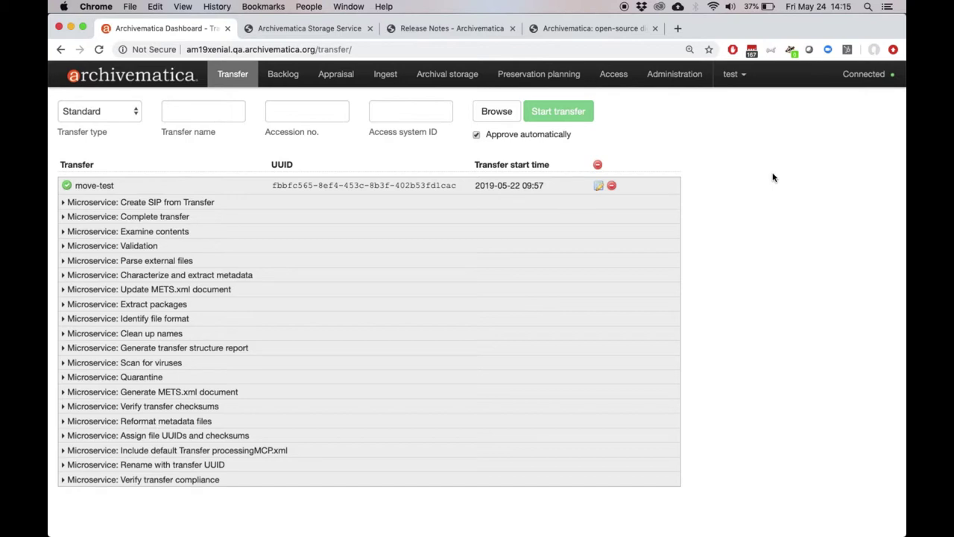
# Step: Change the dashboard interface language from English to Français (fr)
pyautogui.click(263, 205)
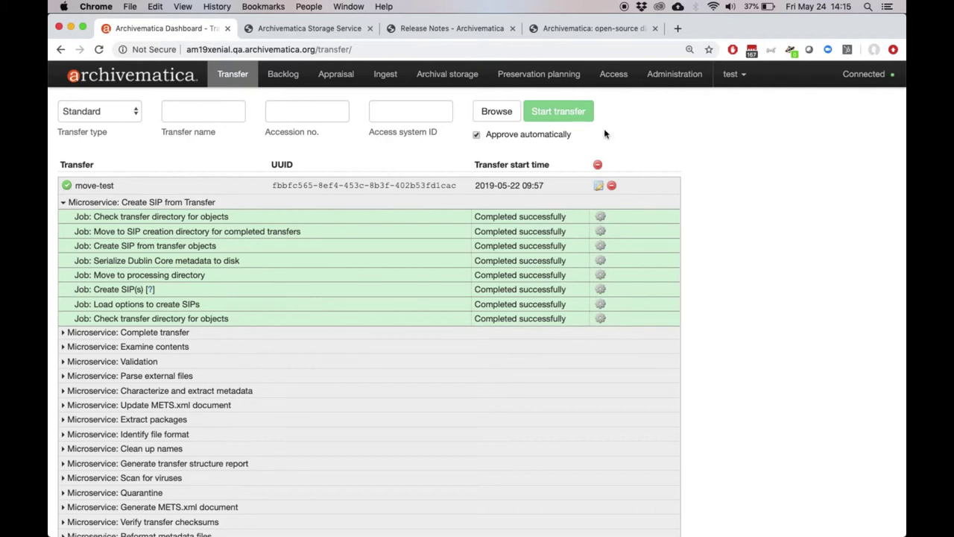
pyautogui.click(682, 78)
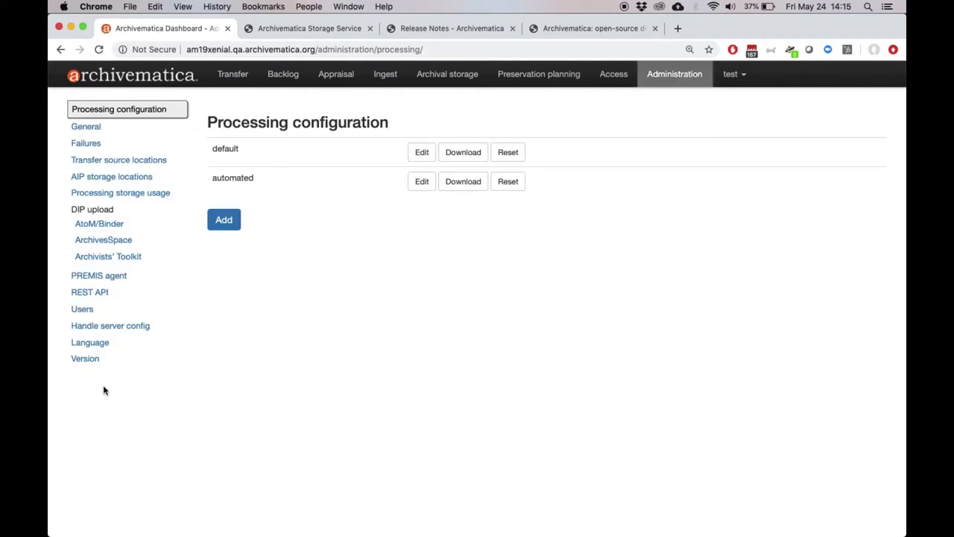
pyautogui.click(95, 345)
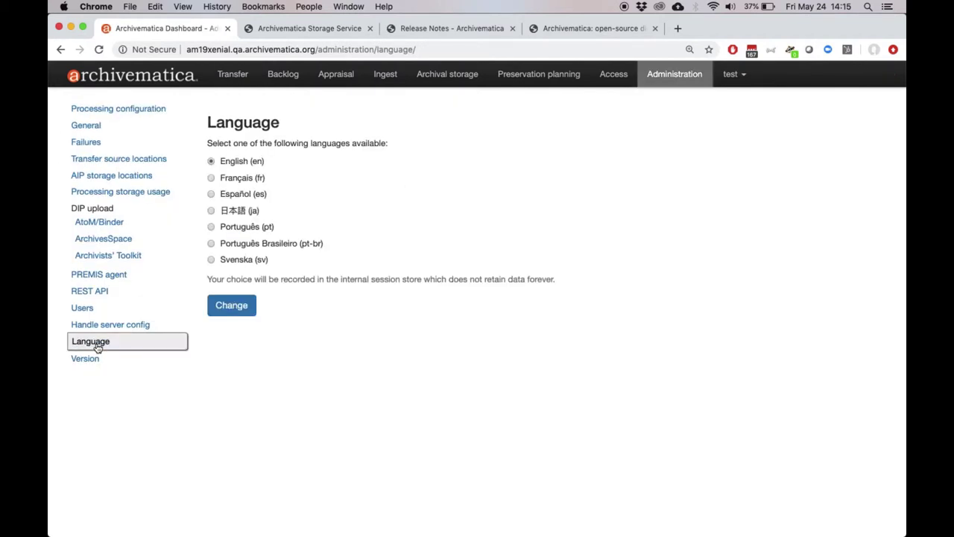
pyautogui.click(242, 179)
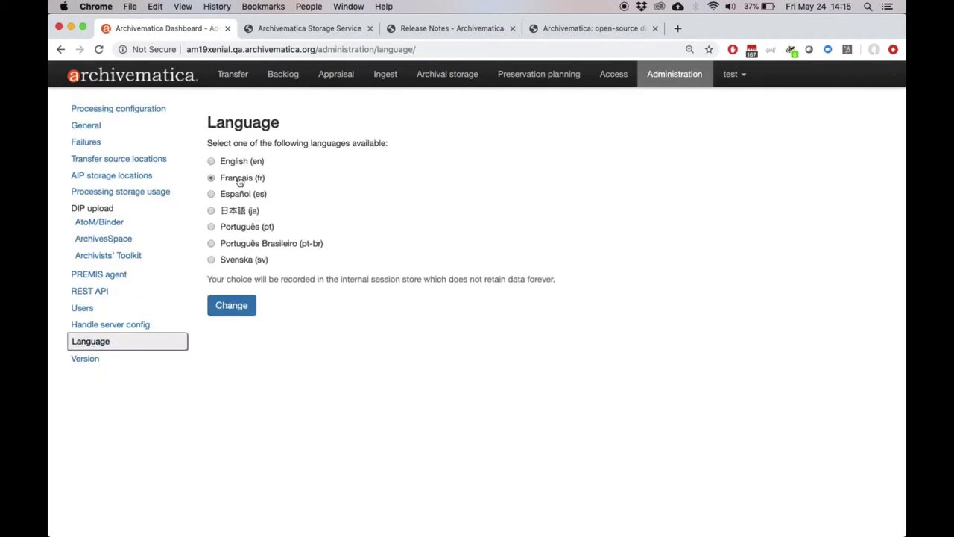
pyautogui.click(241, 317)
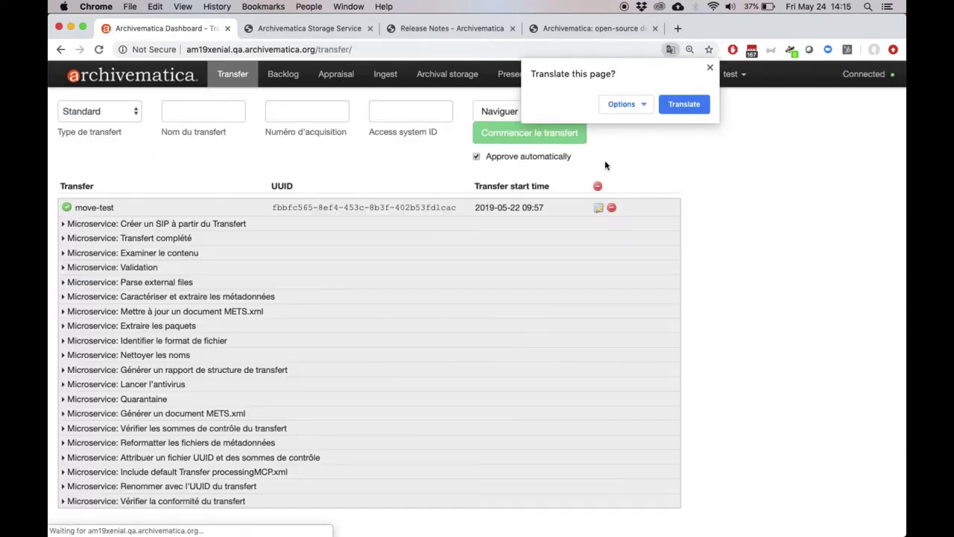
# Step: Dismiss Chrome's translate offer and expand the 'Créer un SIP à partir du Transfert' microservice
pyautogui.click(710, 67)
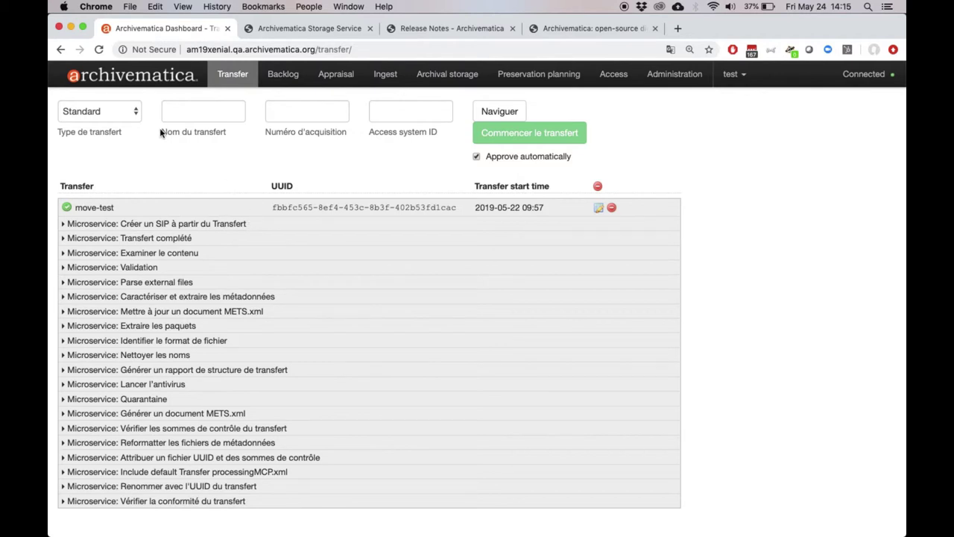
pyautogui.moveTo(161, 131); pyautogui.dragTo(207, 142)
pyautogui.click(231, 139)
pyautogui.moveTo(232, 137)
pyautogui.mouseDown()
pyautogui.moveTo(160, 132)
pyautogui.moveTo(237, 135)
pyautogui.mouseUp()
pyautogui.click(163, 132)
pyautogui.doubleClick(165, 132)
pyautogui.click(237, 135)
pyautogui.click(163, 224)
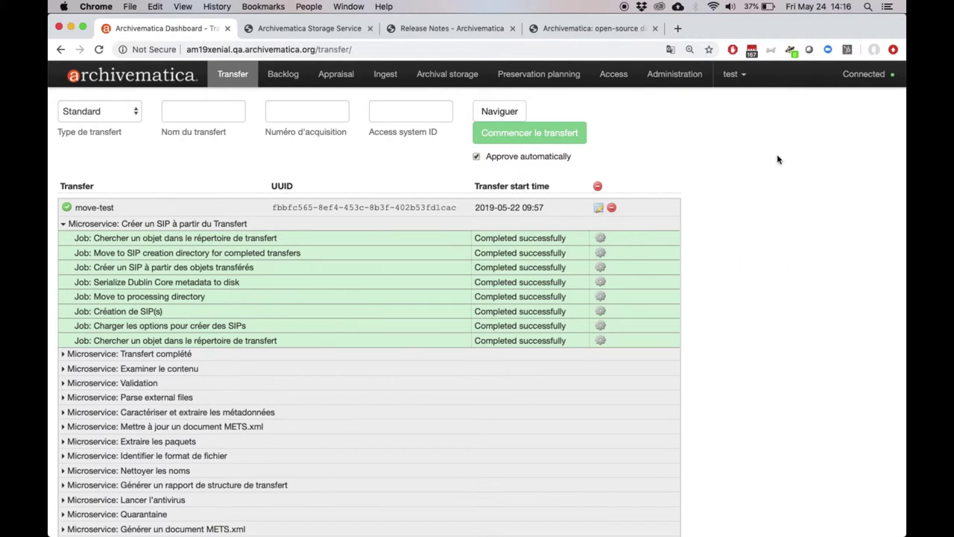
pyautogui.click(663, 87)
# Step: Set the interface language back to English (en) and expand Identify file format's four completed jobs
pyautogui.click(93, 343)
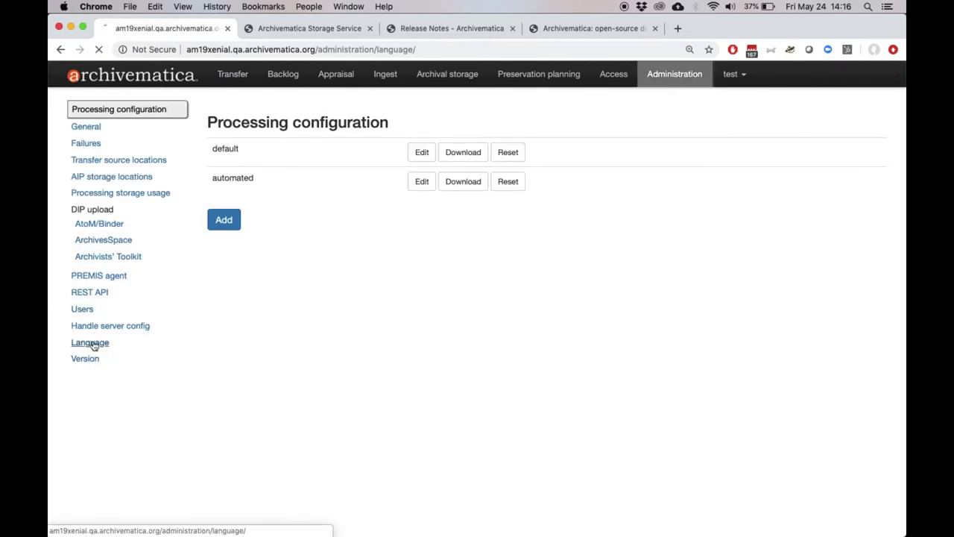
pyautogui.click(241, 162)
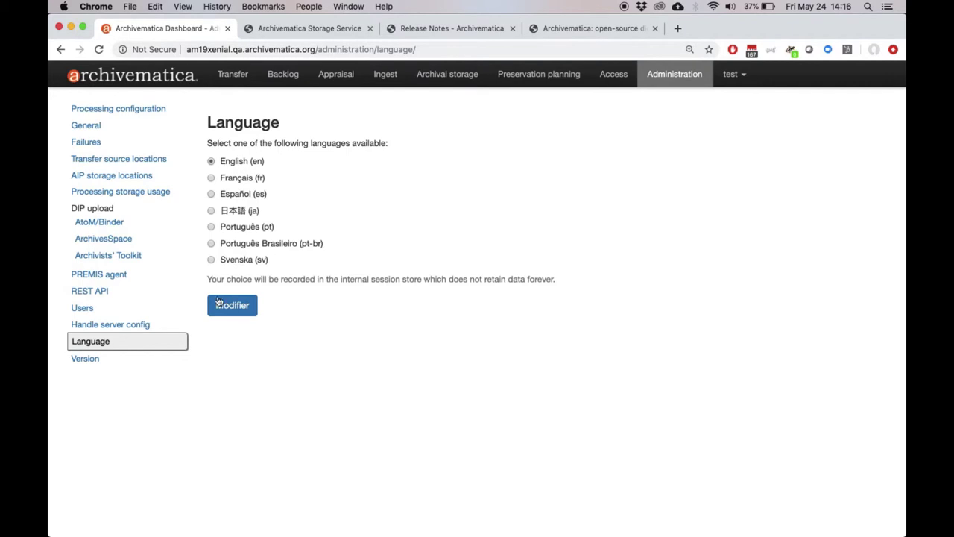
pyautogui.click(219, 303)
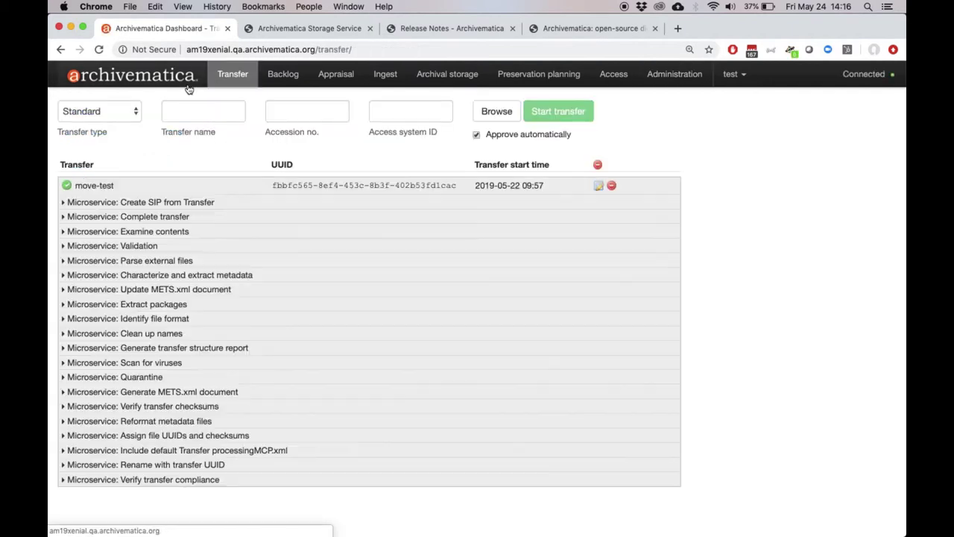
pyautogui.click(186, 84)
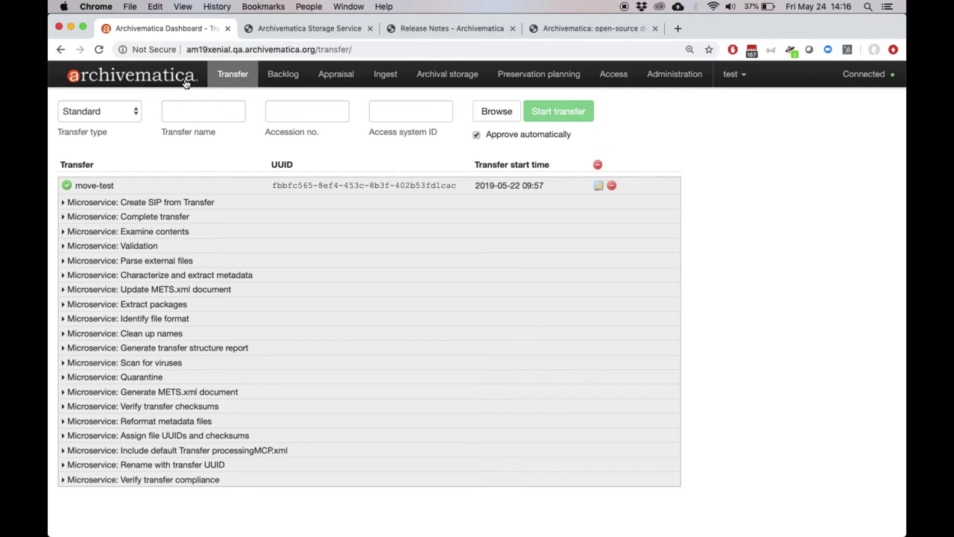
pyautogui.click(187, 324)
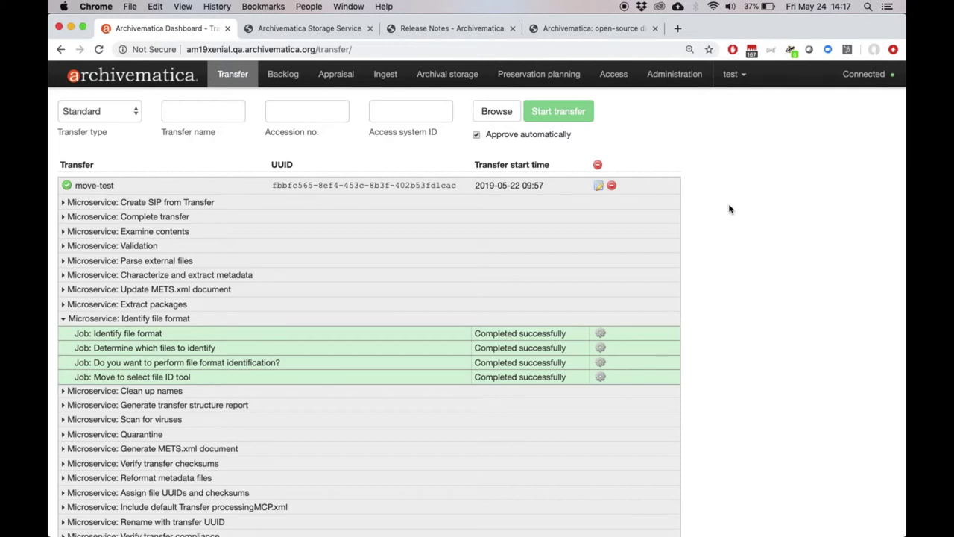
# Step: Enable the Fido 1.3.12 identification command in place of Siegfried 1.7.10
pyautogui.click(556, 87)
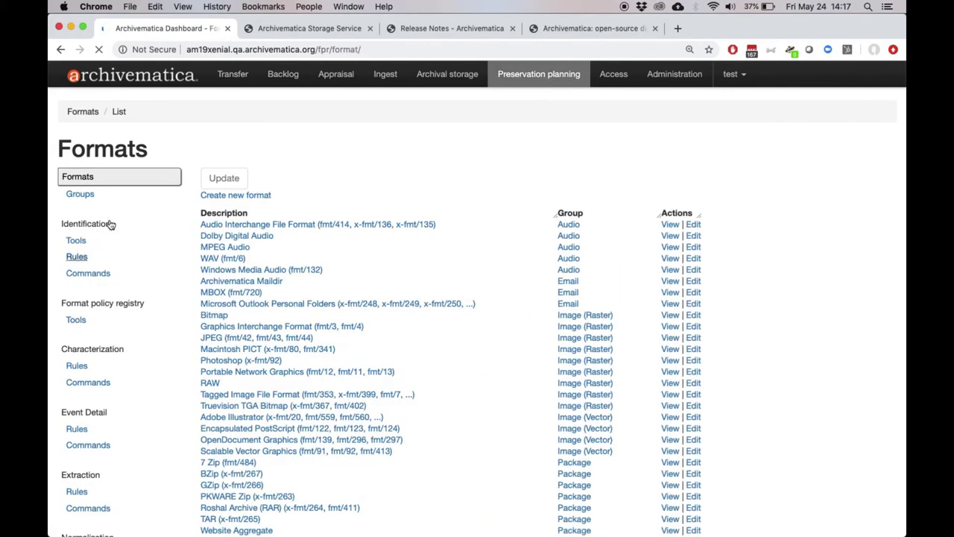
pyautogui.click(101, 275)
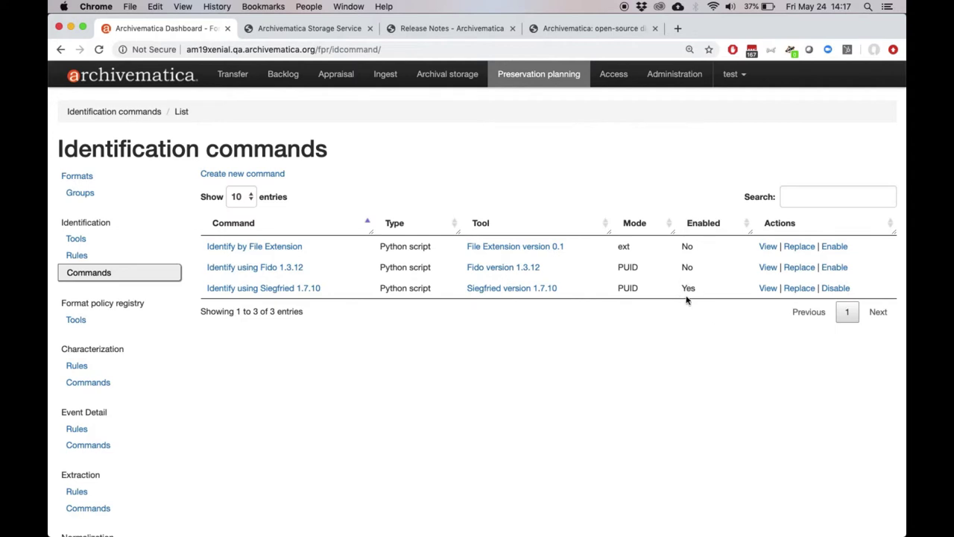
pyautogui.moveTo(699, 290); pyautogui.dragTo(683, 291)
pyautogui.moveTo(697, 270); pyautogui.dragTo(684, 270)
pyautogui.click(702, 271)
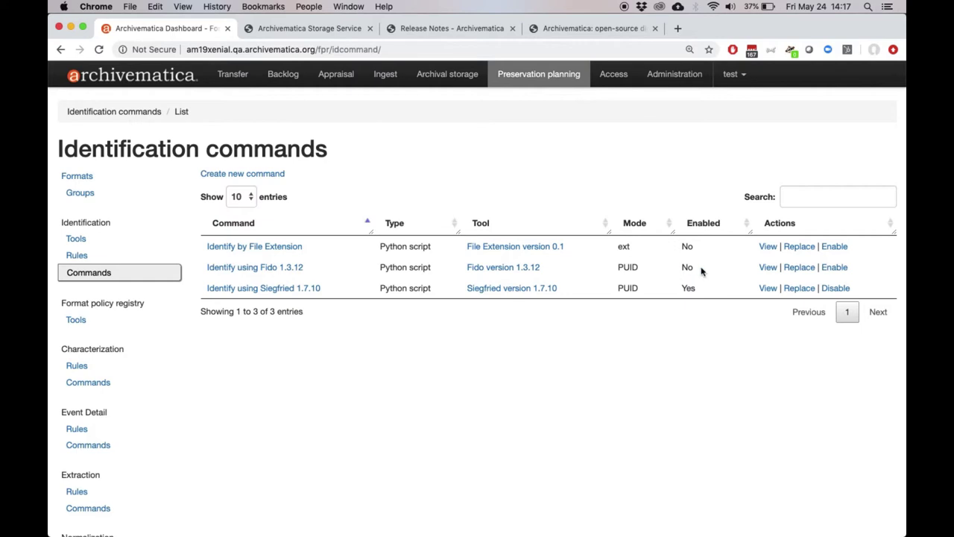
pyautogui.click(835, 269)
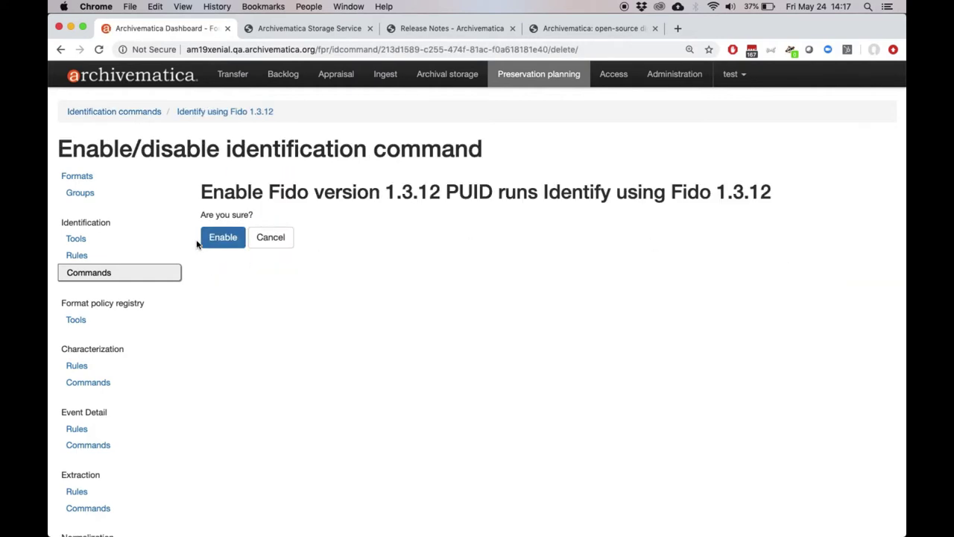
pyautogui.click(207, 240)
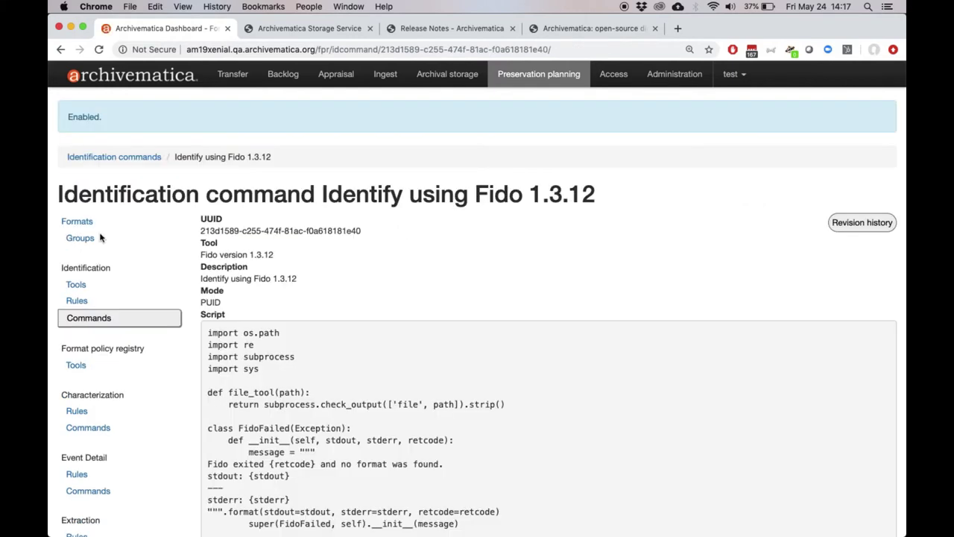
pyautogui.click(91, 325)
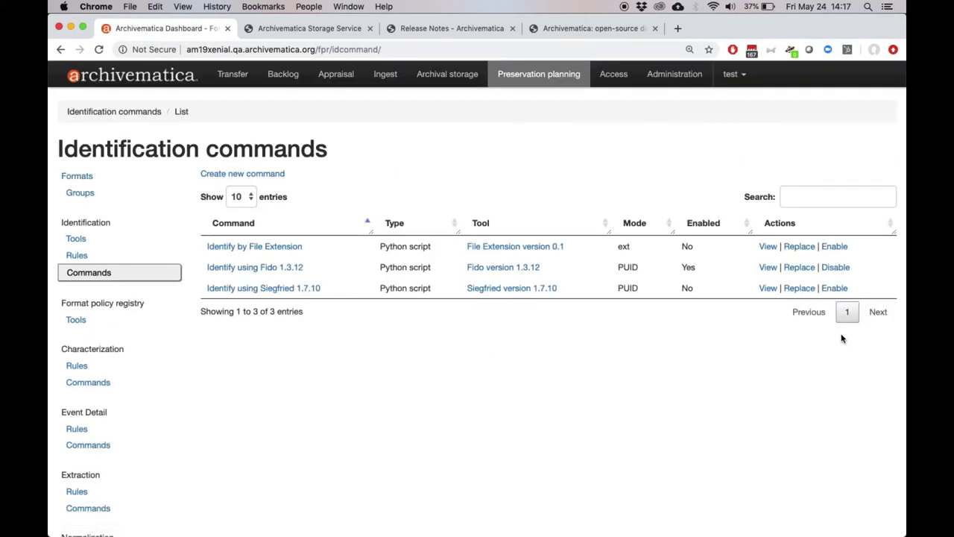
# Step: Highlight Fido's Enabled 'Yes', then return to the Transfer page and the wiki's Release Notes
pyautogui.doubleClick(684, 267)
pyautogui.click(703, 272)
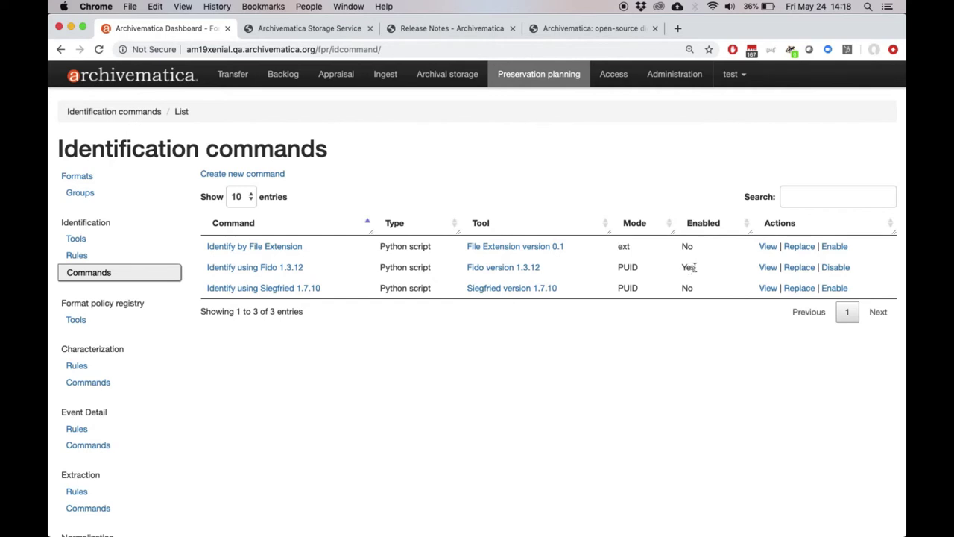
pyautogui.doubleClick(693, 267)
pyautogui.click(689, 267)
pyautogui.click(175, 71)
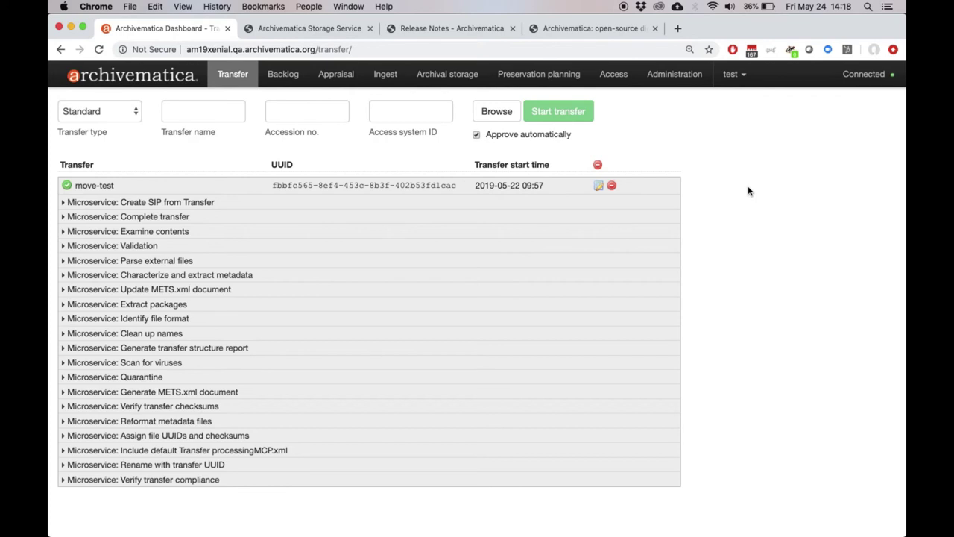
pyautogui.click(489, 31)
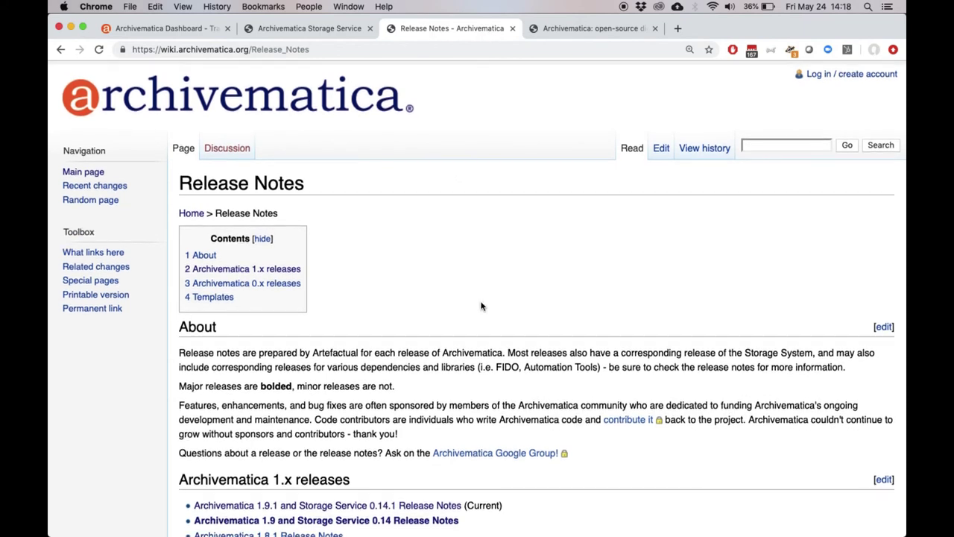
# Step: Open the Archivematica 1.9 and Storage Service 0.14 release notes and follow the fix list to GitHub
pyautogui.scroll(-3, 483, 305)
pyautogui.scroll(-3, 483, 306)
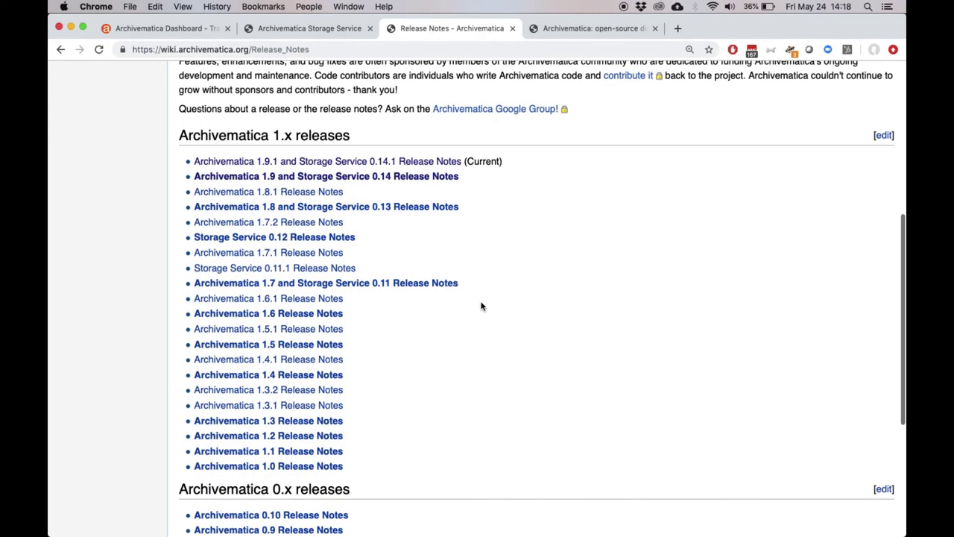
pyautogui.click(423, 178)
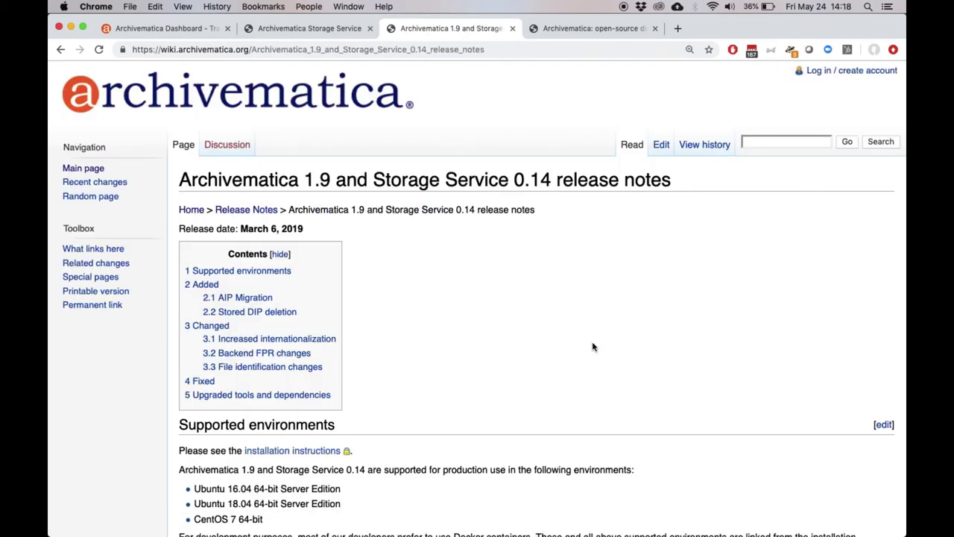
pyautogui.scroll(-5, 593, 347)
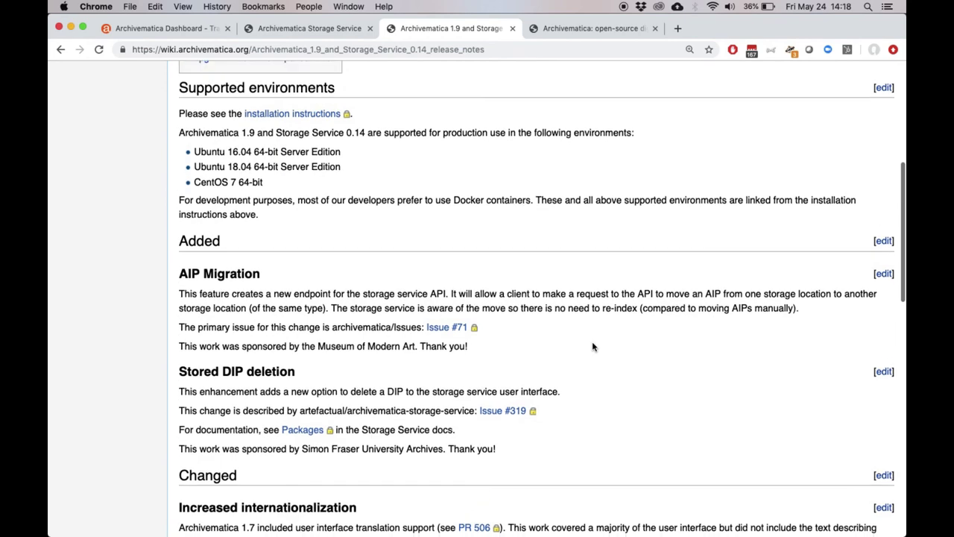
pyautogui.scroll(-2, 593, 347)
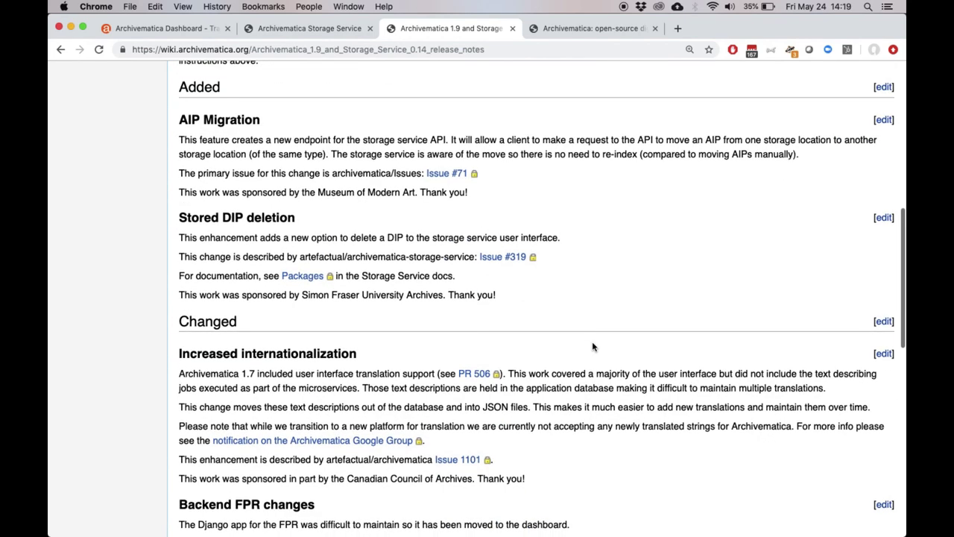
pyautogui.scroll(-15, 593, 346)
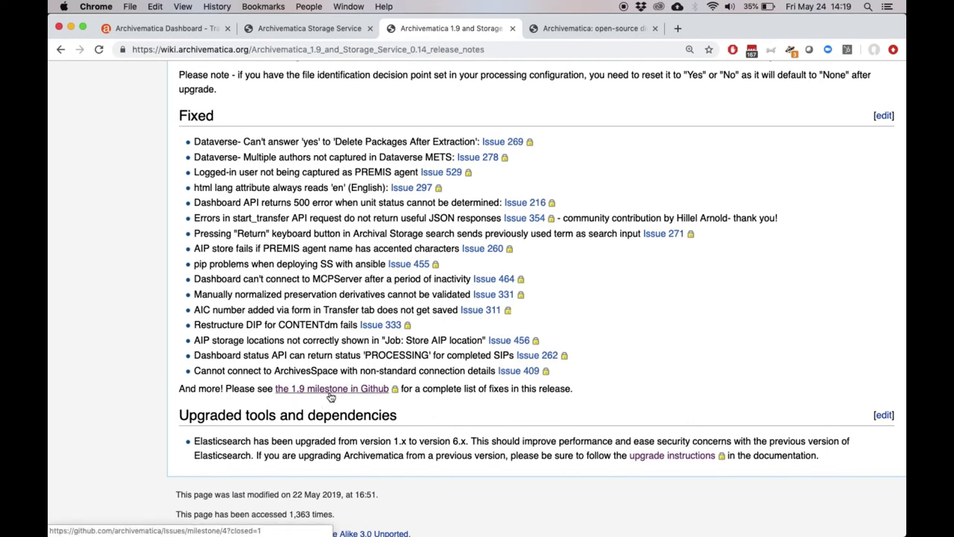
pyautogui.click(329, 393)
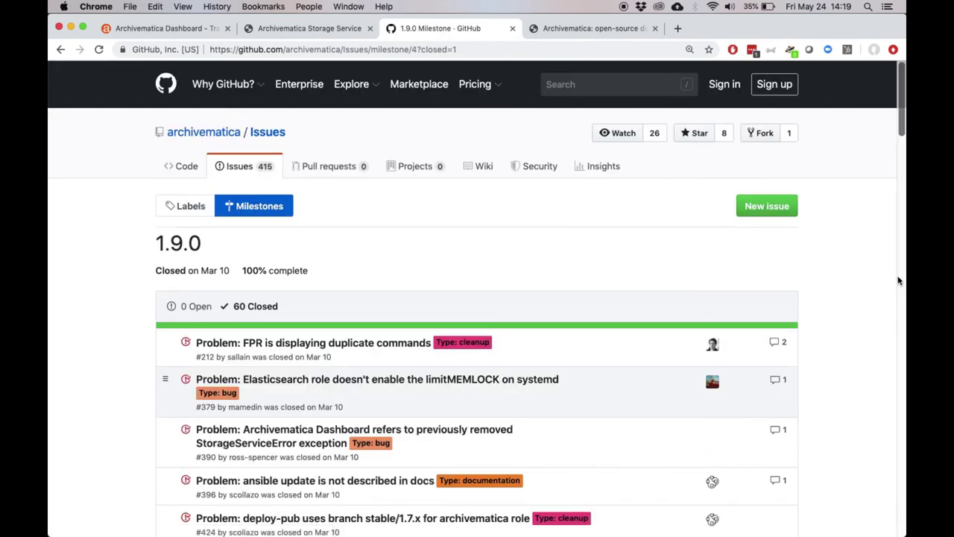
# Step: Go from the archivematica Issues repository through Milestones to 1.10.0's 64 open and 3 closed issues
pyautogui.scroll(-3, 867, 388)
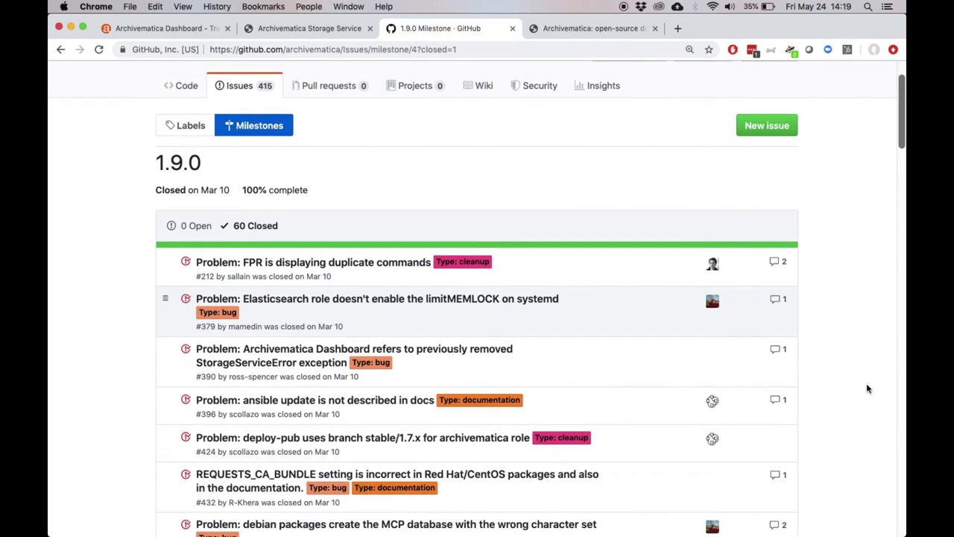
pyautogui.scroll(5, 868, 388)
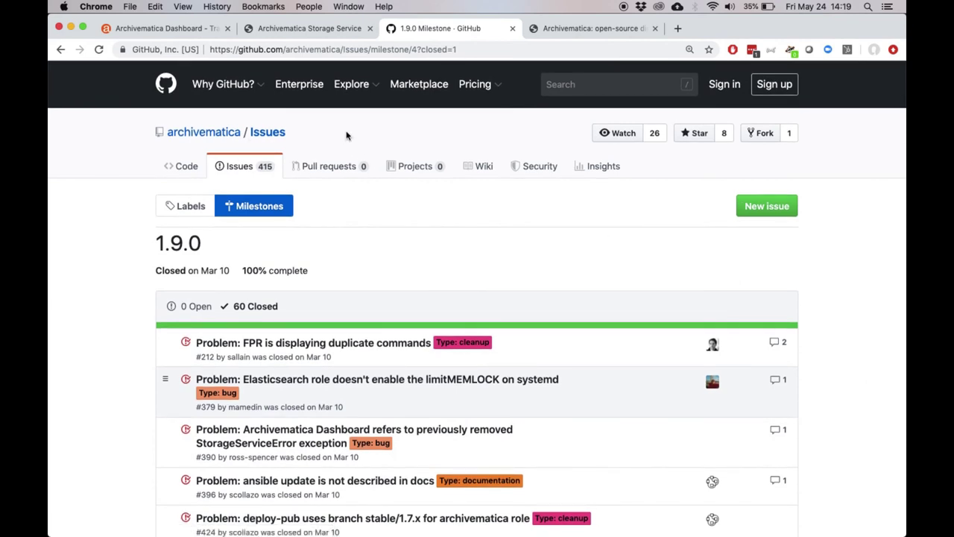
pyautogui.click(272, 136)
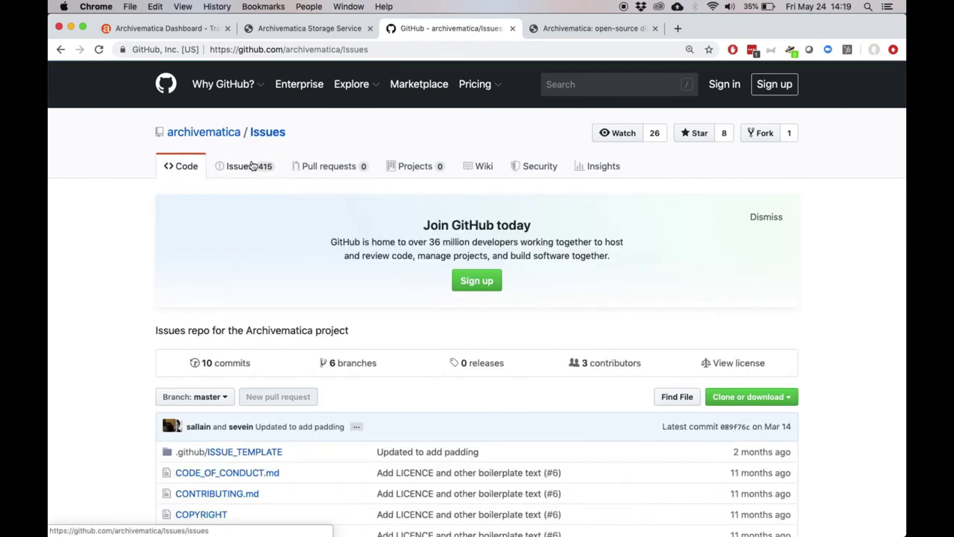
pyautogui.click(252, 165)
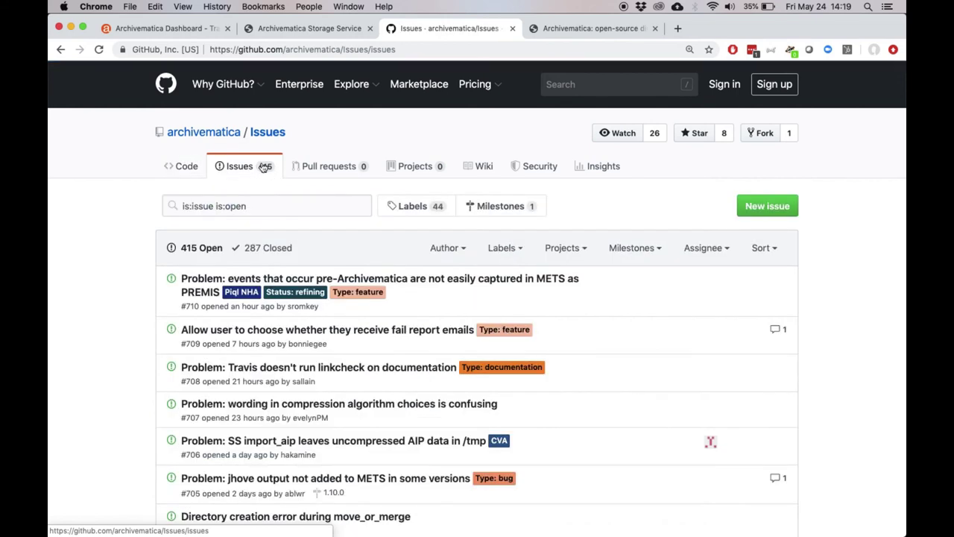
pyautogui.click(484, 206)
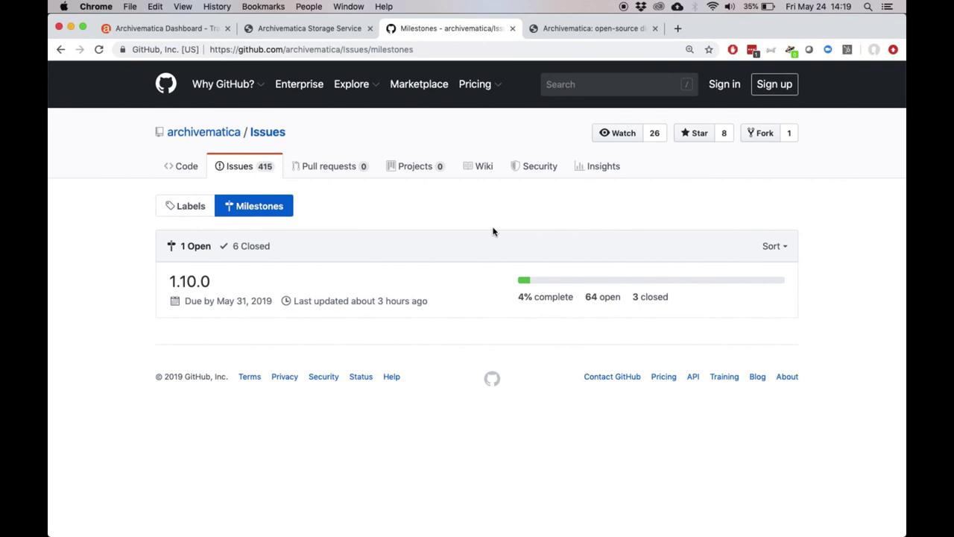
pyautogui.click(196, 283)
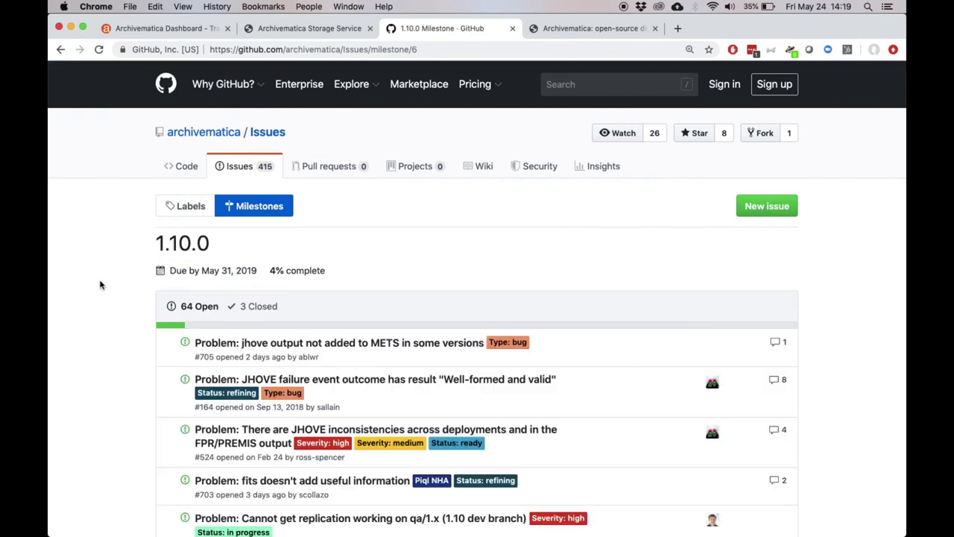
pyautogui.scroll(-5, 101, 284)
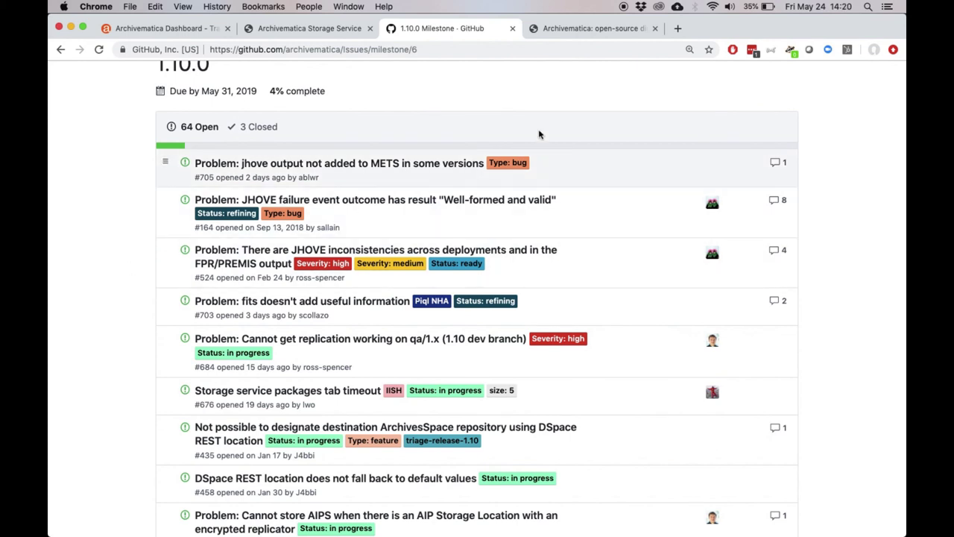
pyautogui.click(589, 30)
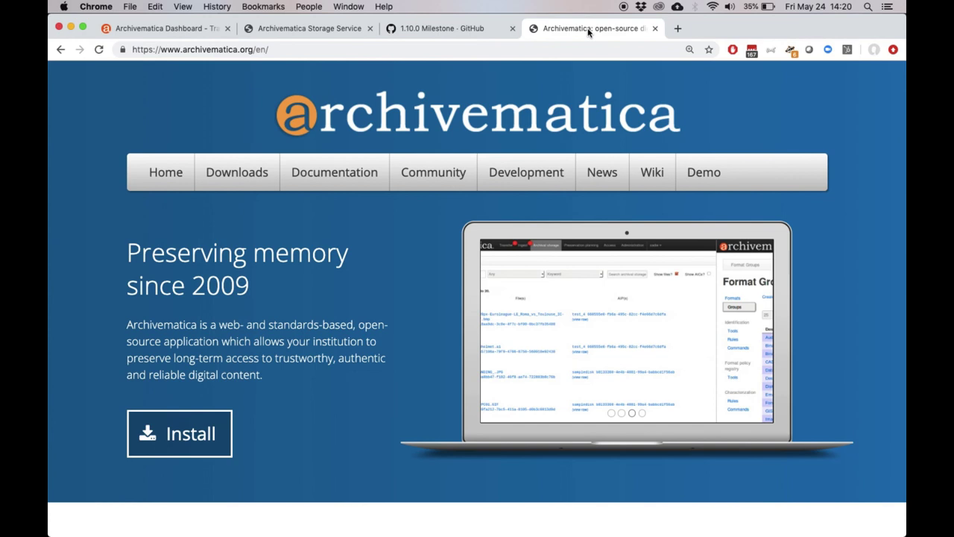